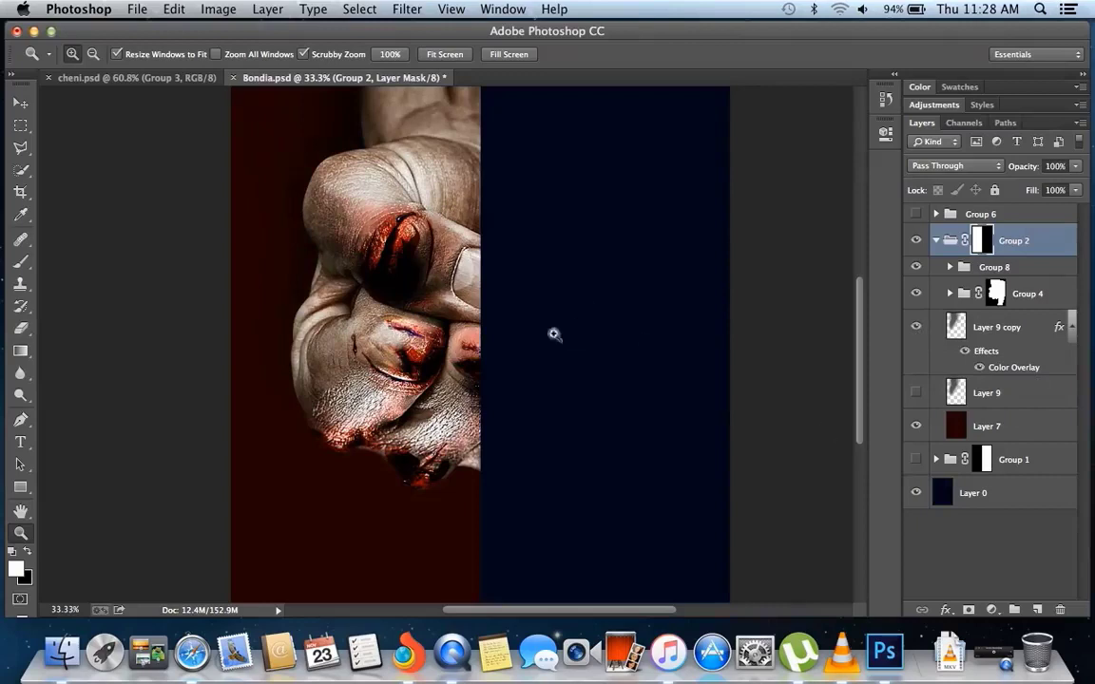
# Show Layer 10 copy over the Layer 10 boxing glove and check the glove against the fist half in Group 2
pyautogui.keyDown('alt'); pyautogui.click(491, 296); pyautogui.keyUp('alt')
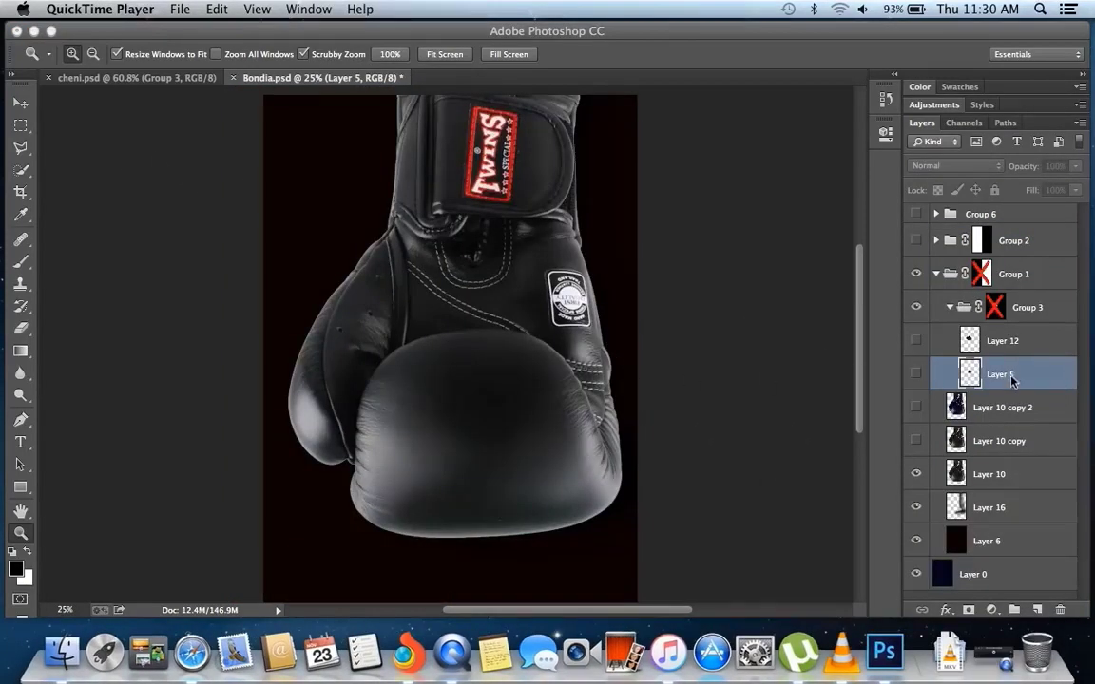
pyautogui.click(1009, 480)
pyautogui.click(916, 442)
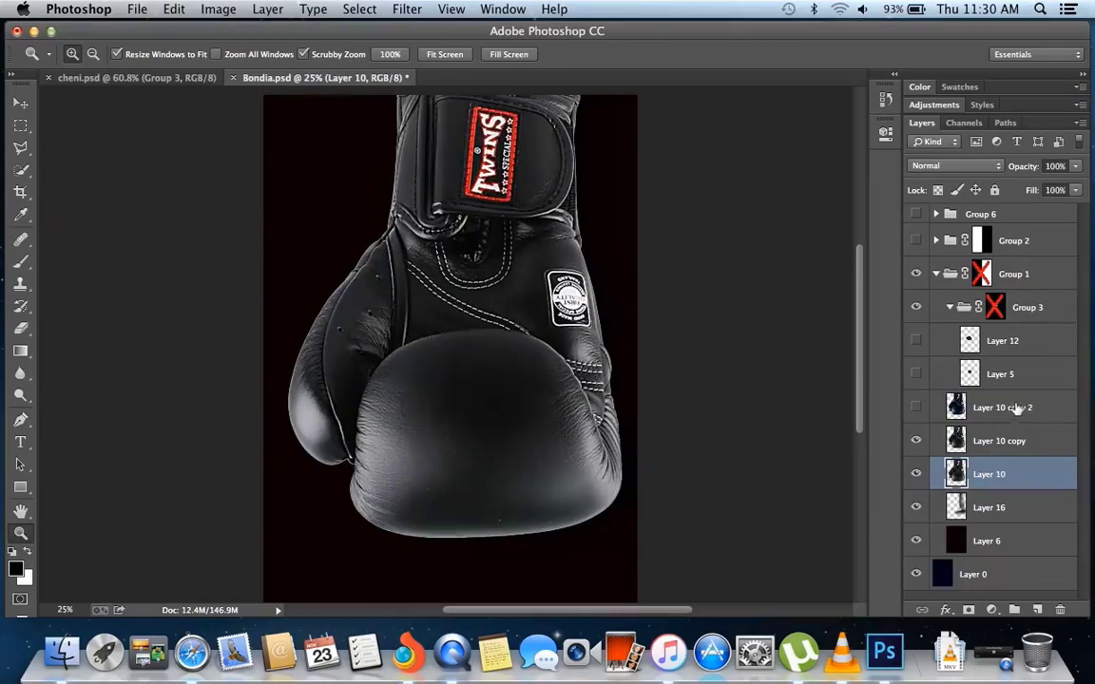
pyautogui.click(917, 241)
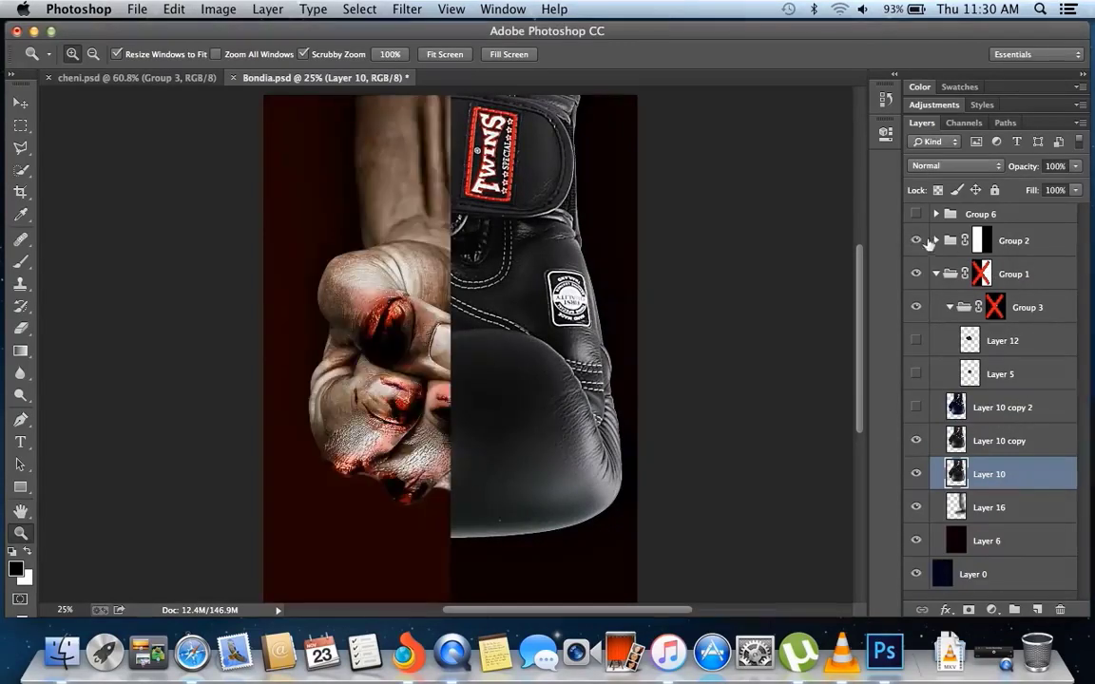
pyautogui.click(917, 241)
# Show Layer 10 copy 2, Layer 5 and Layer 12 inside Group 1
pyautogui.click(1038, 275)
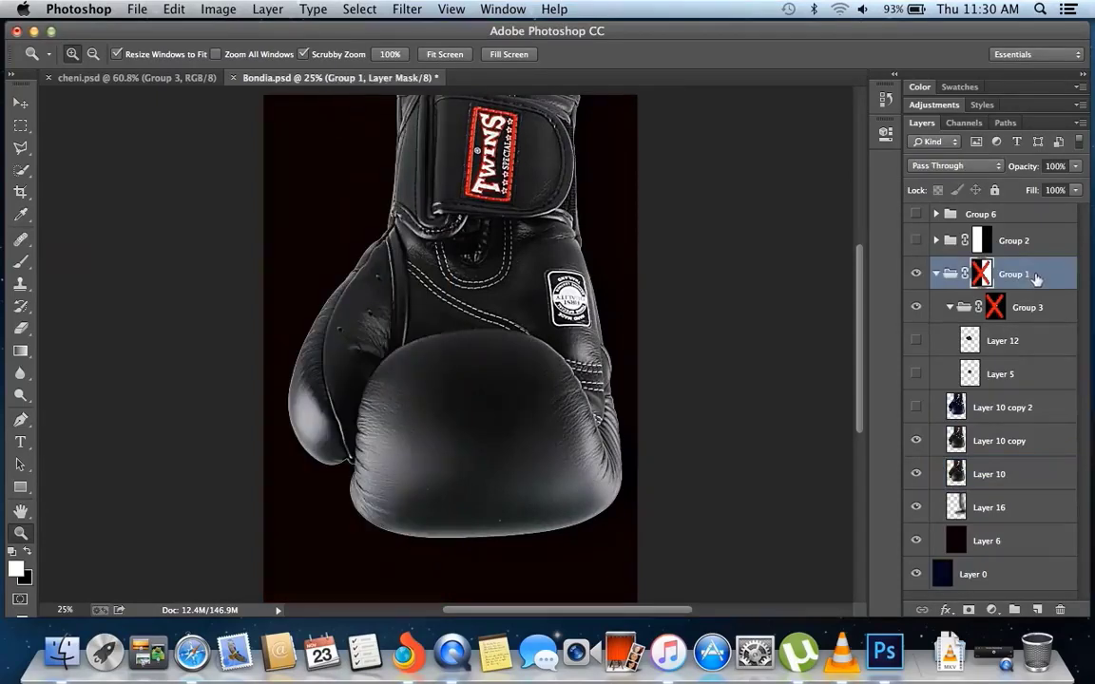
pyautogui.click(916, 408)
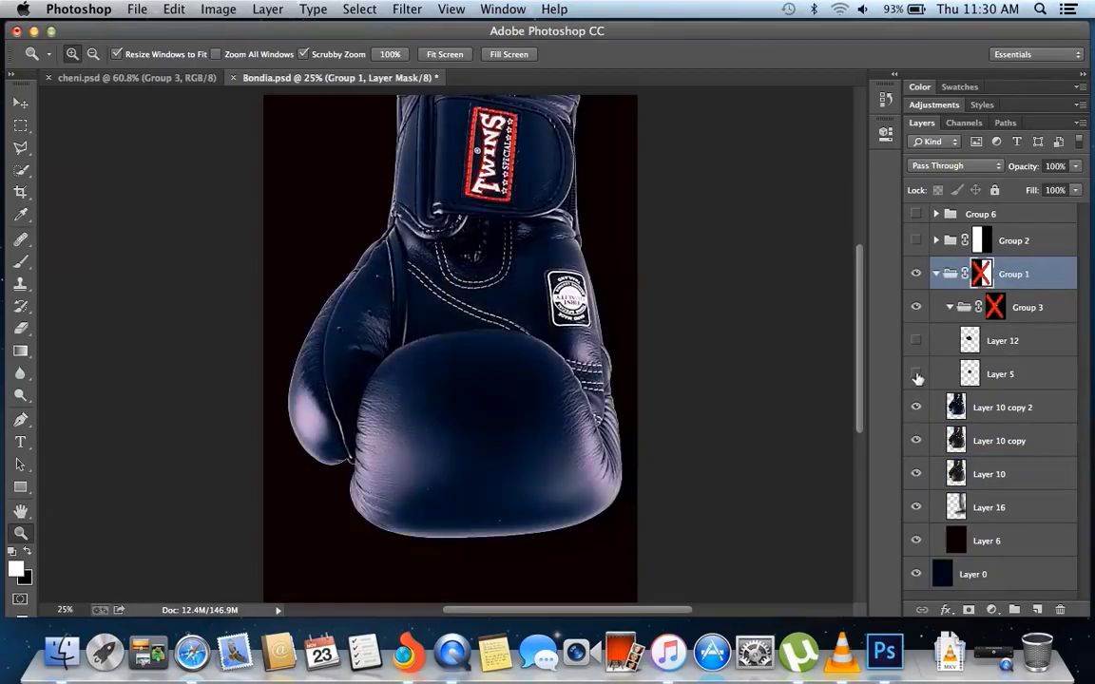
pyautogui.click(916, 340)
# Enable the layer masks of Group 3 and Group 1, and show Group 2 beside the glove half
pyautogui.click(994, 307)
pyautogui.rightClick(995, 307)
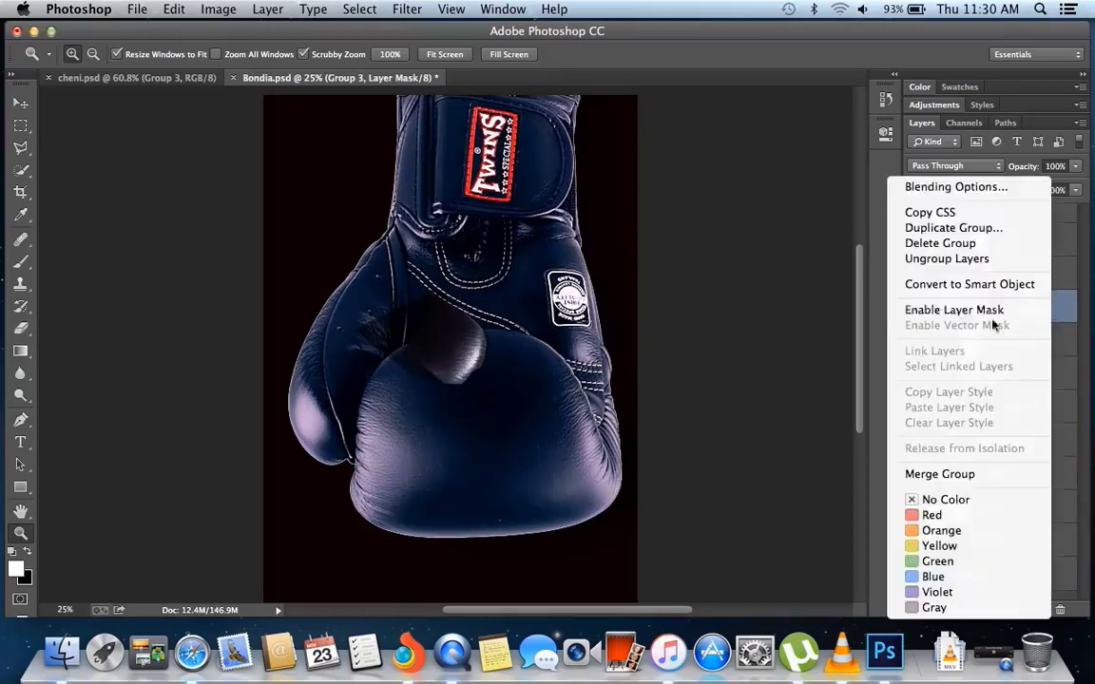
pyautogui.click(993, 317)
pyautogui.rightClick(1033, 280)
pyautogui.click(1000, 308)
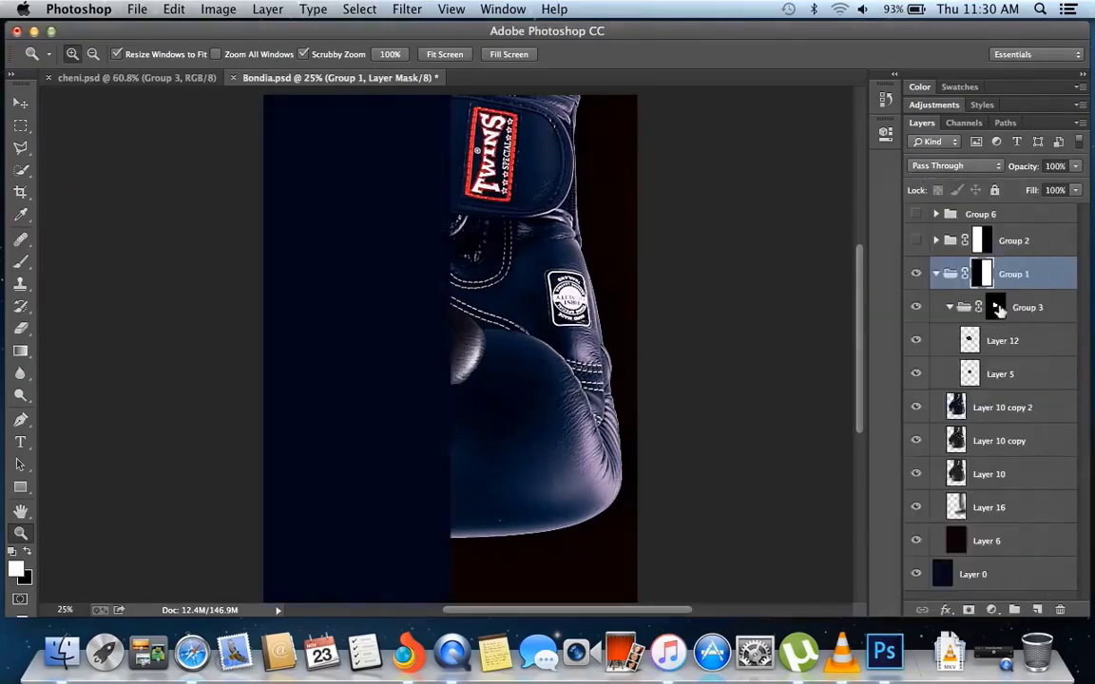
pyautogui.click(916, 241)
pyautogui.click(518, 317)
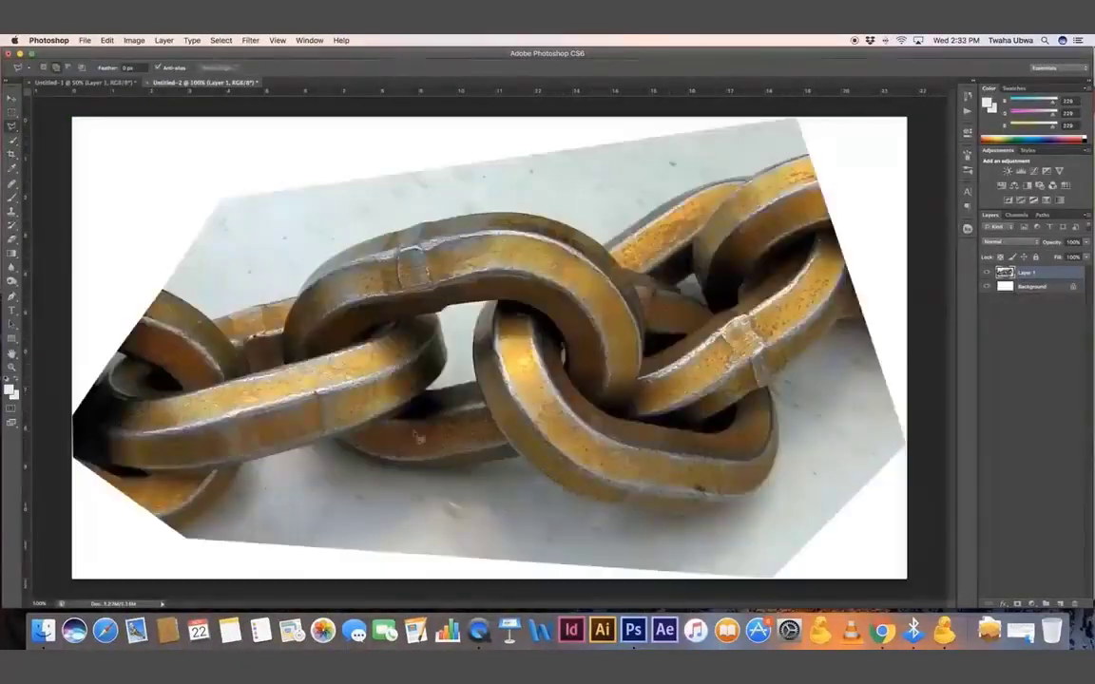
pyautogui.scroll(6, 485, 515)
pyautogui.scroll(10, 485, 515)
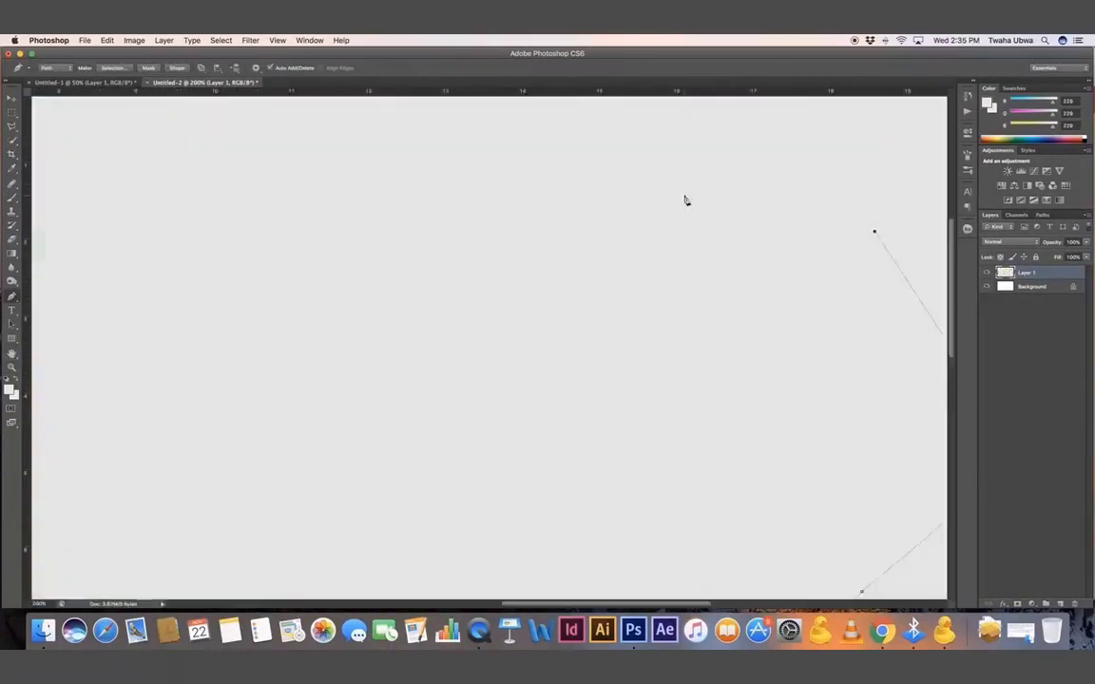
pyautogui.scroll(10, 502, 324)
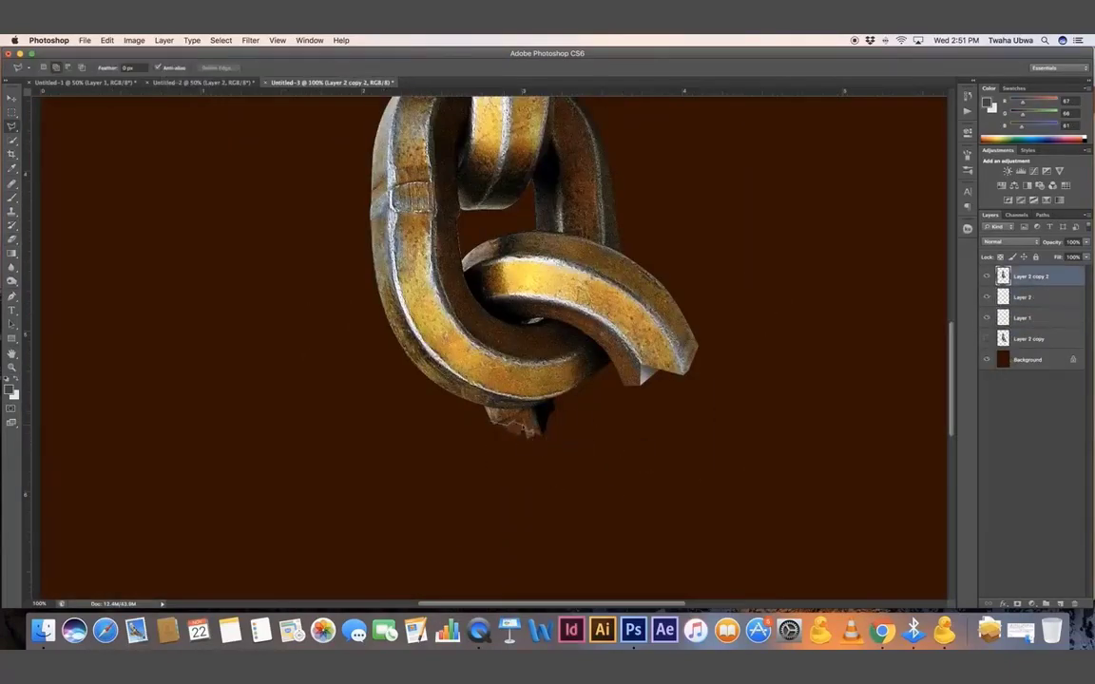
pyautogui.scroll(8, 714, 532)
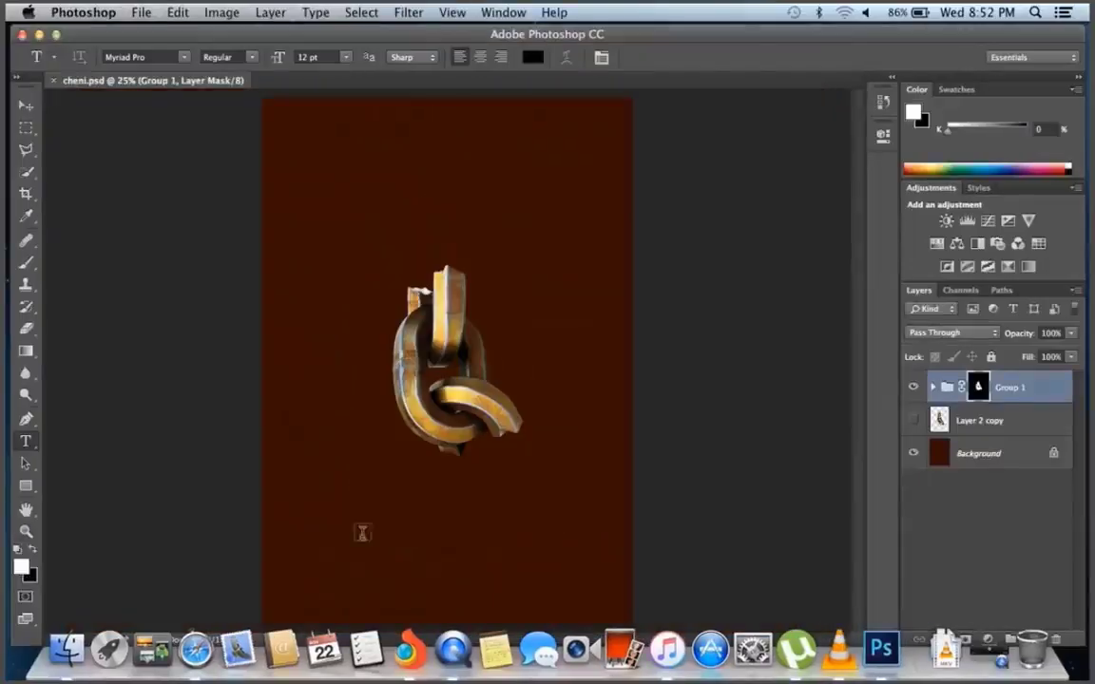
# Add the white title text "B NDIA", leaving a gap where the chain link stands in for the O
pyautogui.click(361, 530)
pyautogui.write('BONDIA')
pyautogui.hotkey('ctrl', 'a')
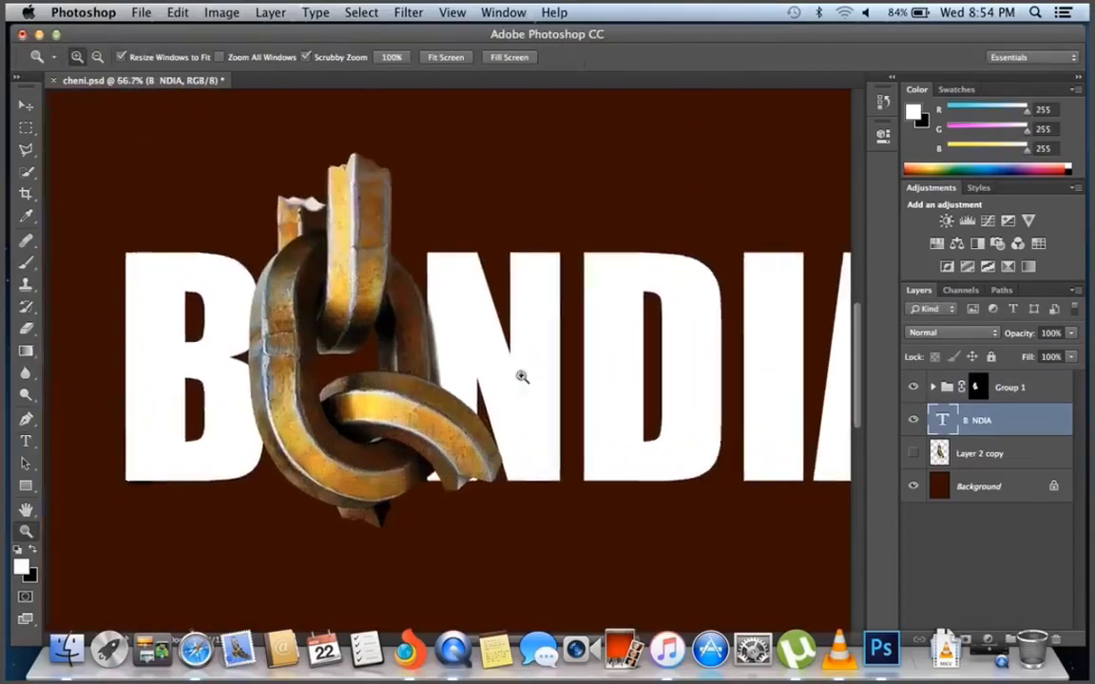
# Create a new layer inside Group 1 and place it beneath Layer 1
pyautogui.click(522, 376)
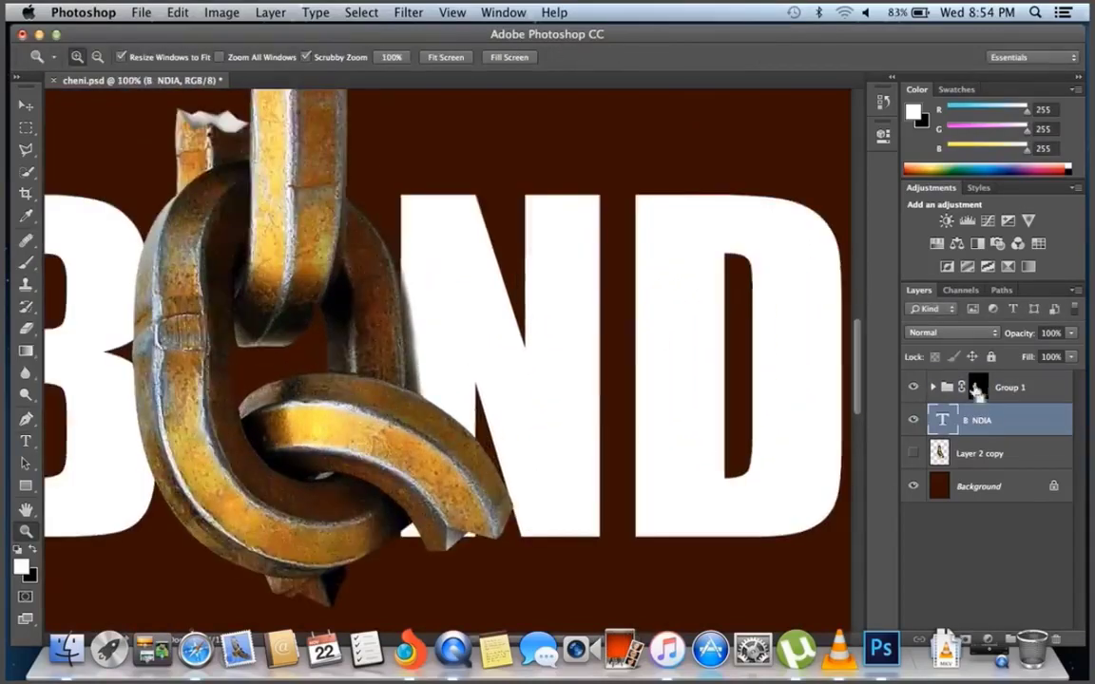
pyautogui.keyDown('alt'); pyautogui.click(611, 367); pyautogui.keyUp('alt')
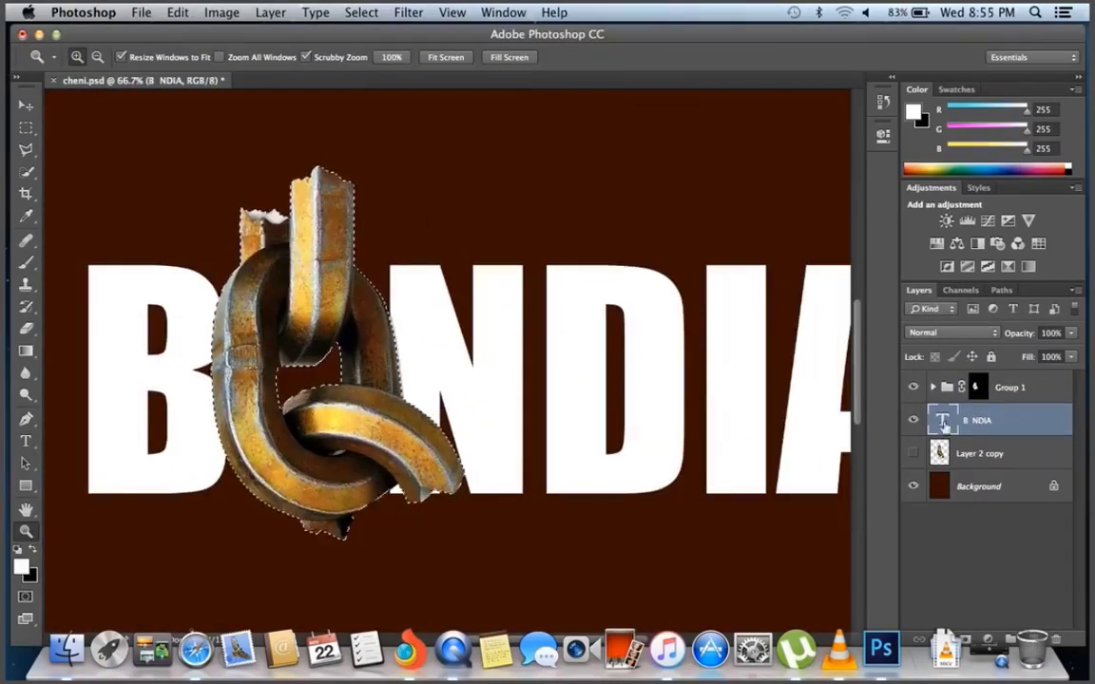
pyautogui.click(1009, 388)
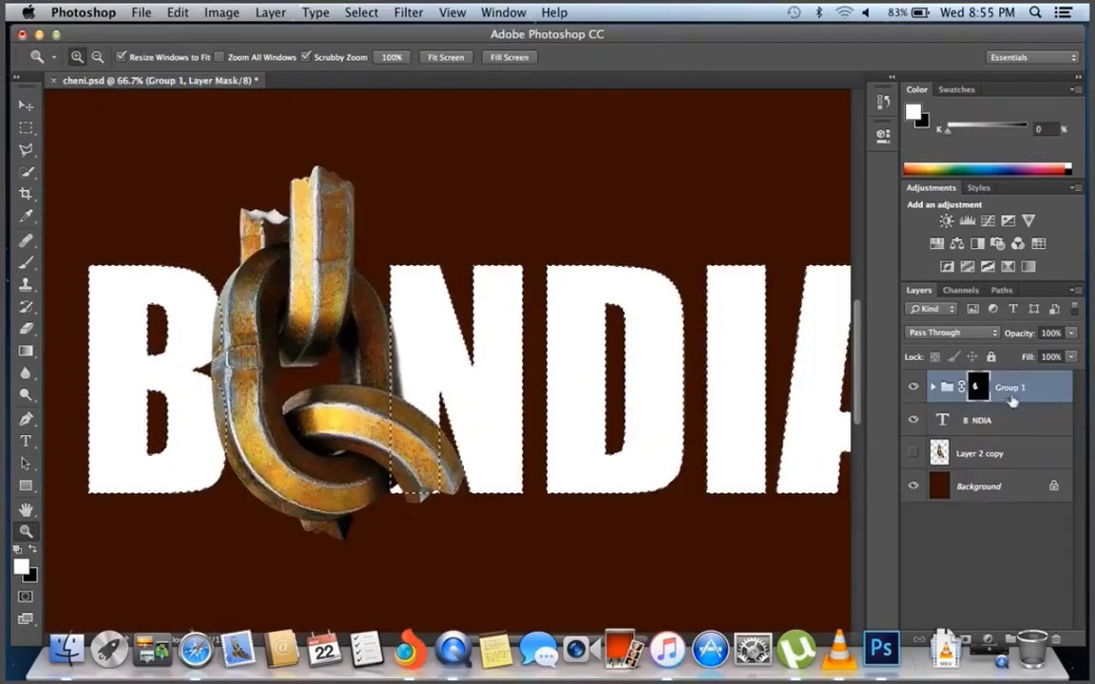
pyautogui.click(932, 387)
pyautogui.click(983, 487)
pyautogui.click(1035, 617)
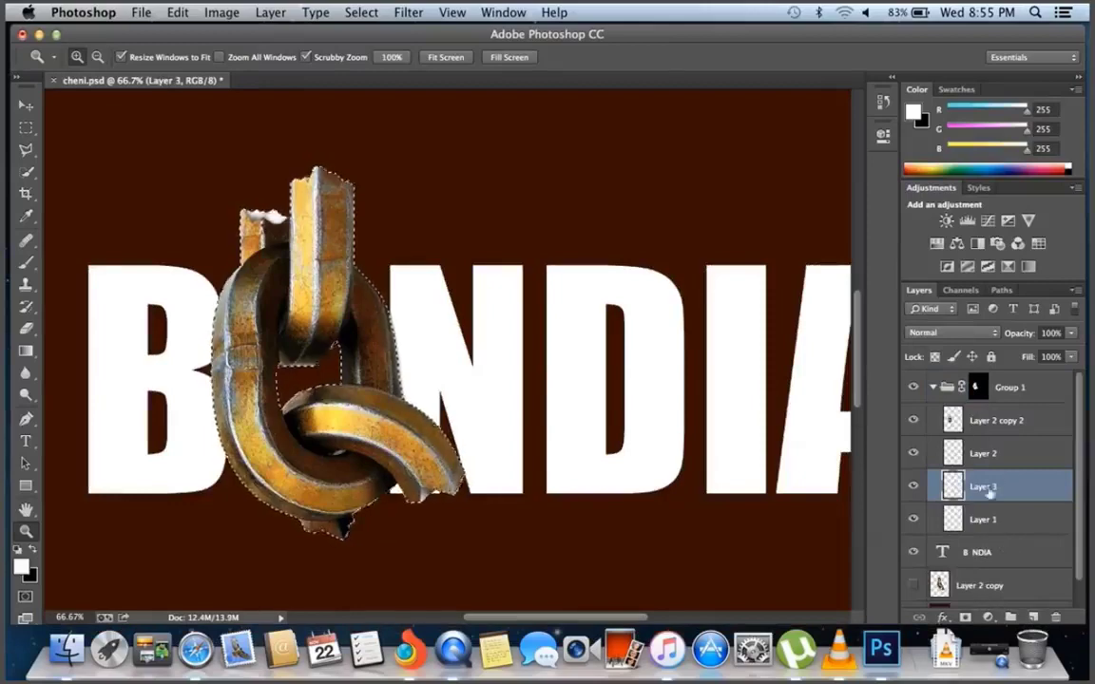
pyautogui.hotkey('ctrl', '[')
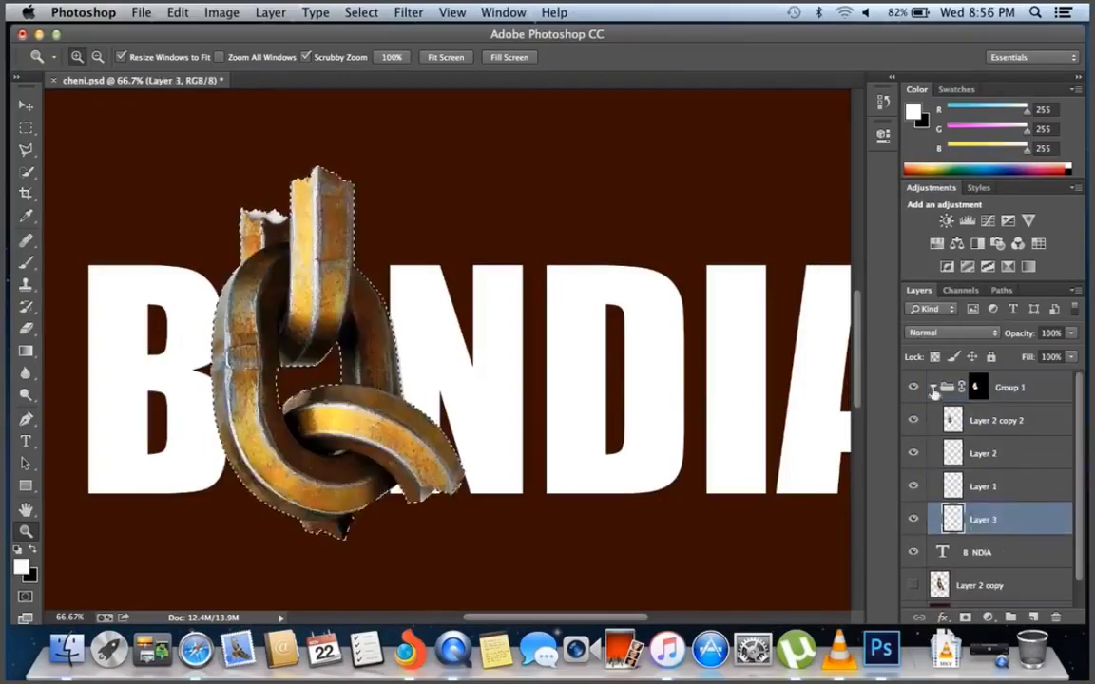
# Load the title text's outline as a selection and erase the Group 1 mask where the chain's lower link overlaps the N, using a size 40 eraser
pyautogui.click(933, 387)
pyautogui.keyDown('ctrl'); pyautogui.click(942, 420); pyautogui.keyUp('ctrl')
pyautogui.click(977, 387)
pyautogui.press('e')
pyautogui.rightClick(445, 378)
pyautogui.press('Escape')
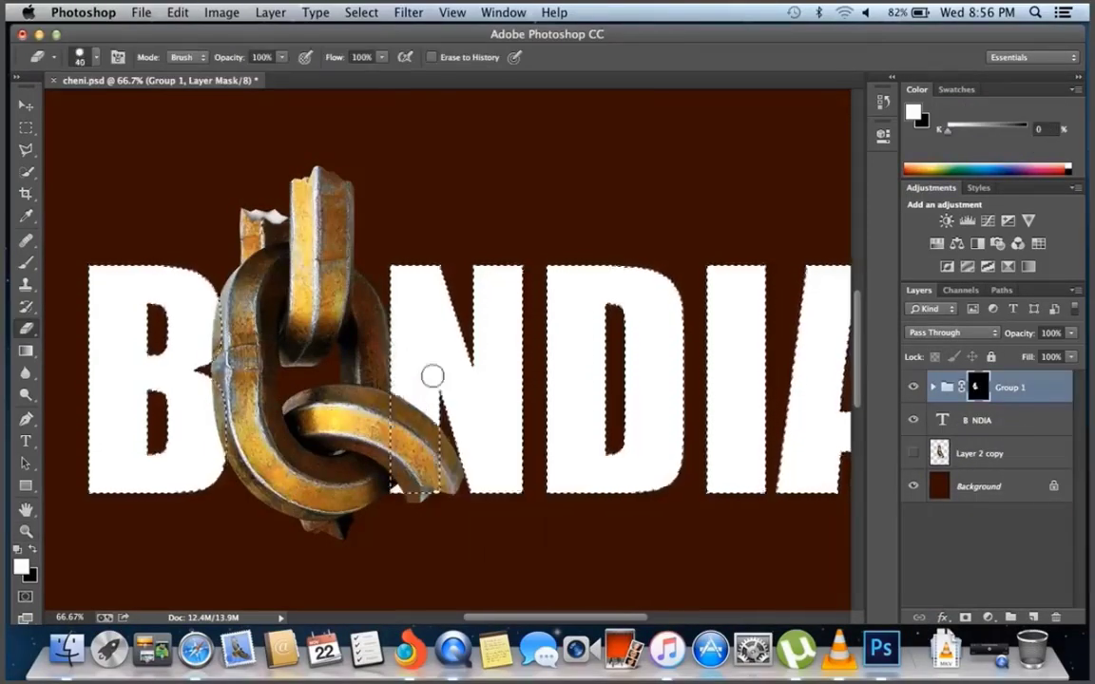
pyautogui.scroll(5, 432, 377)
pyautogui.keyDown('alt'); pyautogui.click(423, 386); pyautogui.keyUp('alt')
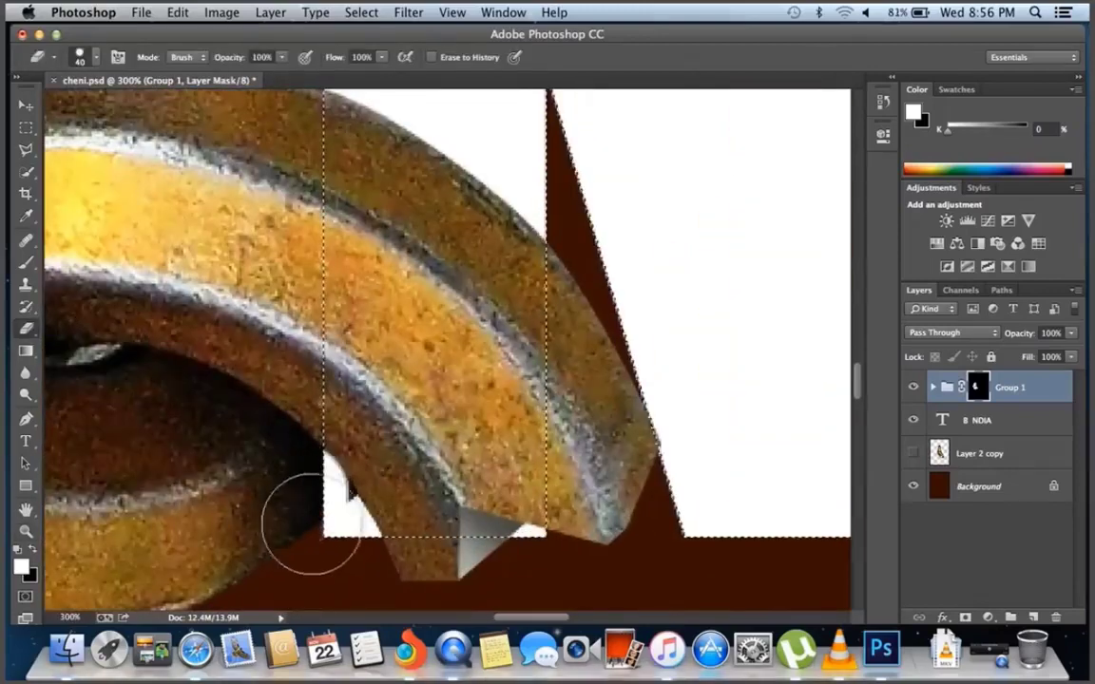
pyautogui.moveTo(310, 523); pyautogui.dragTo(400, 447)
pyautogui.rightClick(409, 389)
pyautogui.press('Escape')
pyautogui.press('z')
pyautogui.keyDown('alt'); pyautogui.click(504, 377); pyautogui.keyUp('alt')
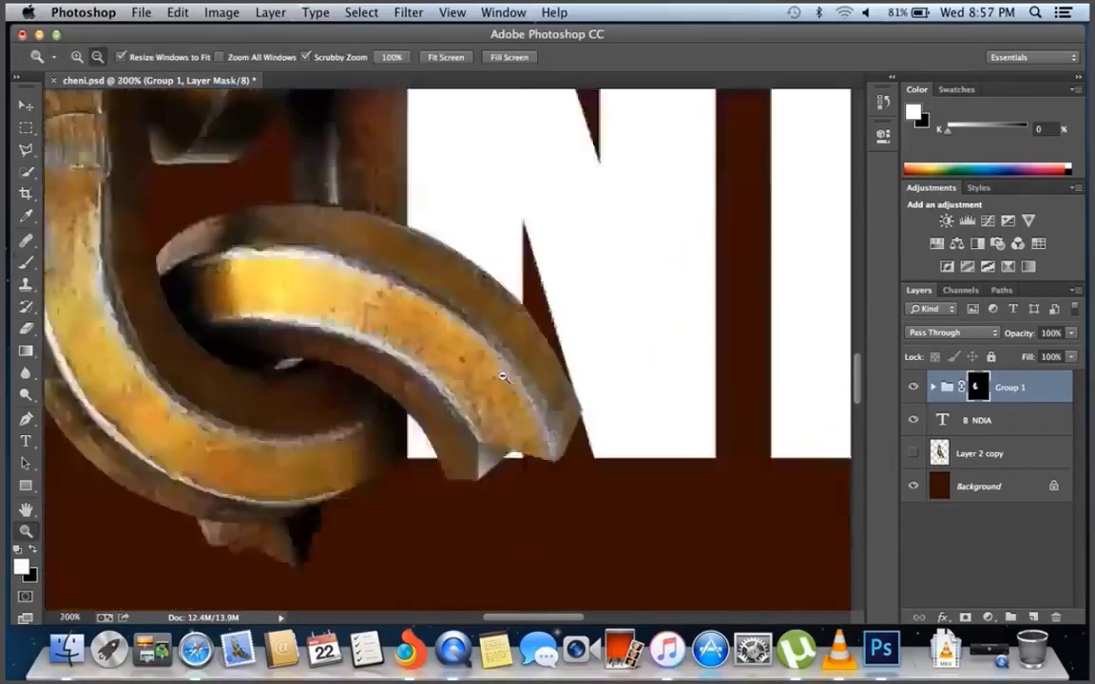
pyautogui.scroll(-2, 504, 378)
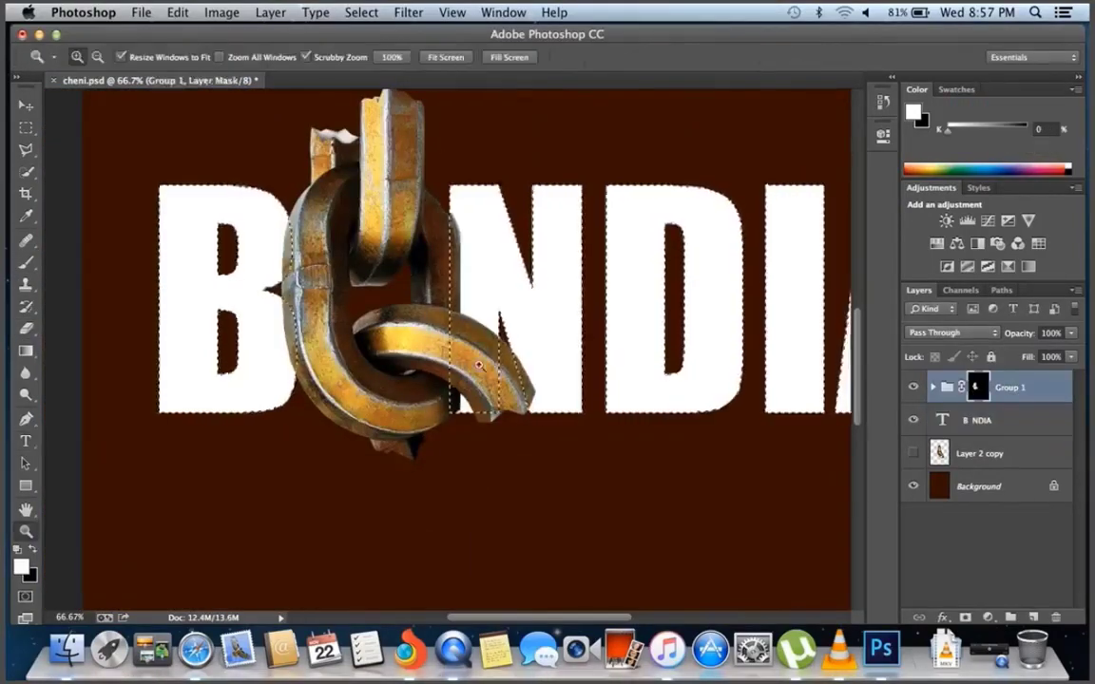
# Erase the Group 1 mask where the chain's upright back link overlaps the N, so the letter sits in front
pyautogui.scroll(4, 480, 366)
pyautogui.click(450, 381)
pyautogui.moveTo(464, 411); pyautogui.dragTo(494, 328)
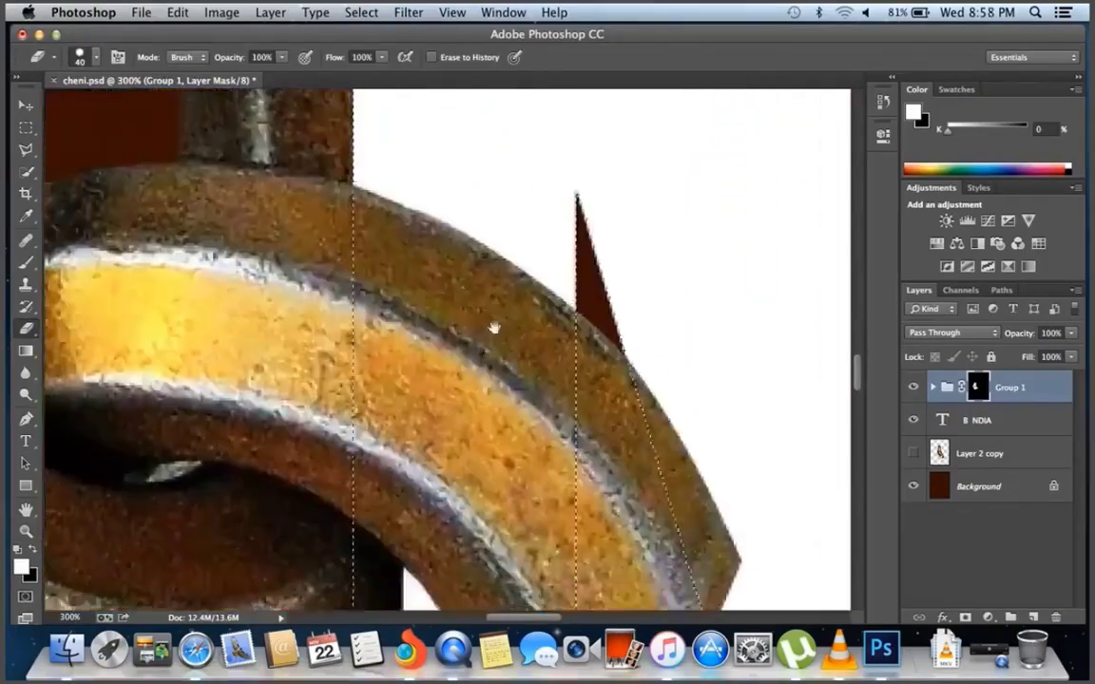
pyautogui.scroll(-3, 494, 328)
pyautogui.press('z')
pyautogui.scroll(-4, 641, 367)
# Give the B NDIA text layer a Gradient Overlay with its first colour stop sampled from the chain
pyautogui.keyDown('shift'); pyautogui.click(1012, 425); pyautogui.keyUp('shift')
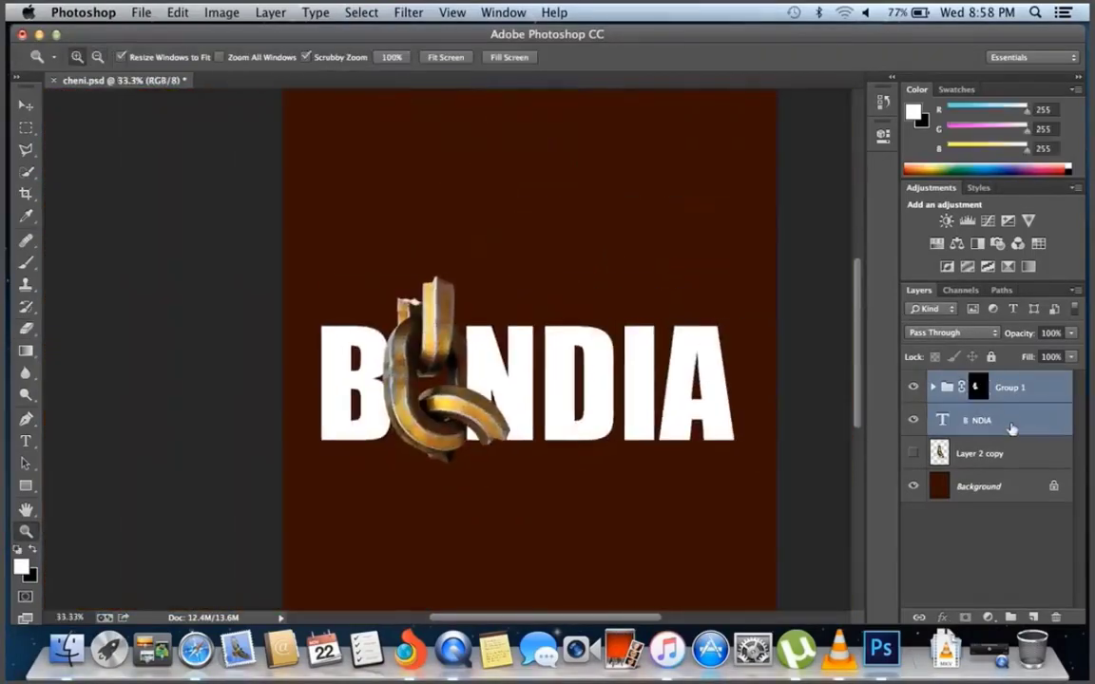
pyautogui.doubleClick(1013, 428)
pyautogui.click(672, 311)
pyautogui.click(856, 184)
pyautogui.doubleClick(628, 372)
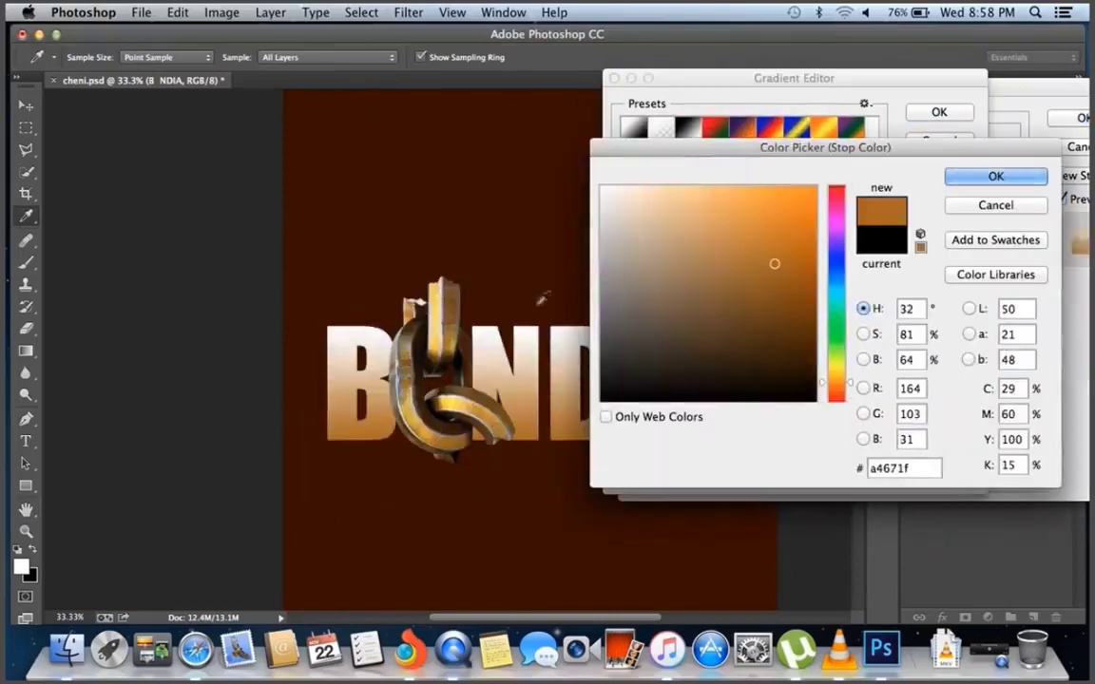
pyautogui.click(455, 361)
pyautogui.click(996, 176)
# Set the gradient's end colour stop to the golden yellow edc94f sampled from the chain and accept the gradient
pyautogui.doubleClick(958, 372)
pyautogui.click(442, 313)
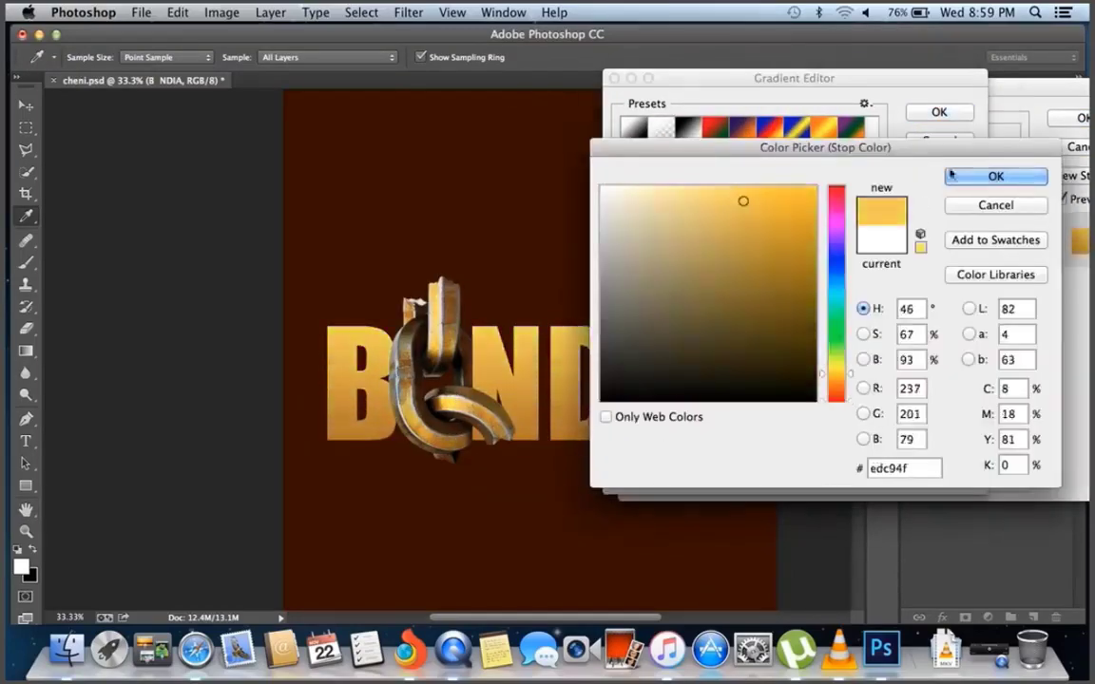
pyautogui.click(997, 176)
pyautogui.click(939, 112)
# Add a smooth Inner Bevel with a size of 2 px to the title text and apply the layer style
pyautogui.click(704, 194)
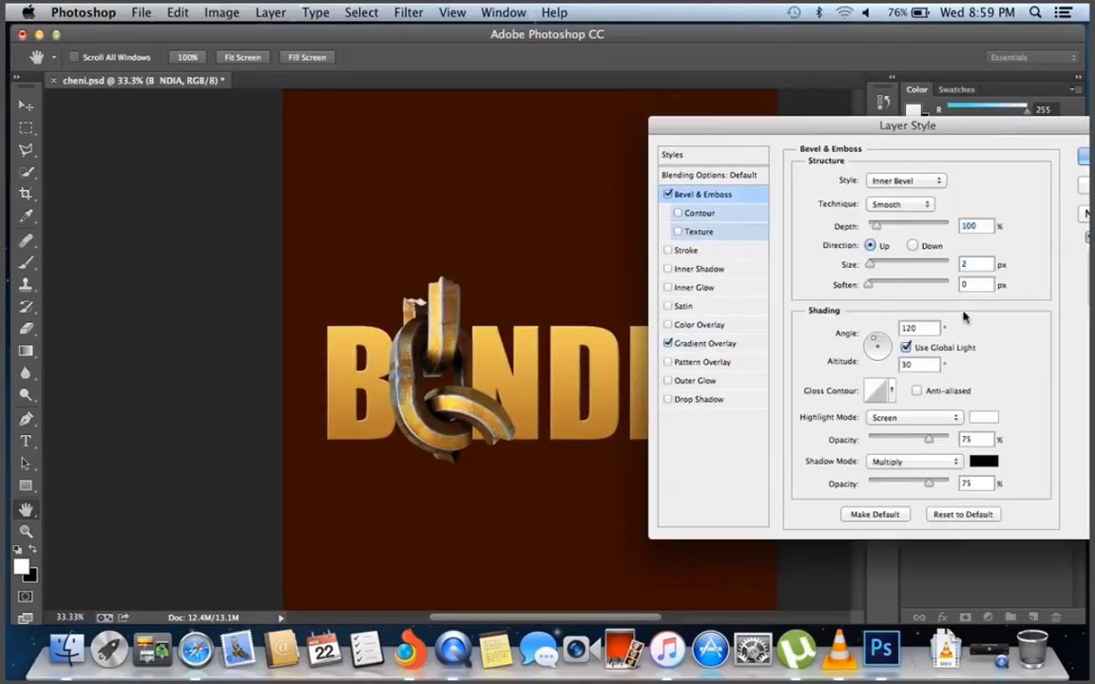
pyautogui.moveTo(908, 125); pyautogui.dragTo(829, 143)
pyautogui.click(1034, 174)
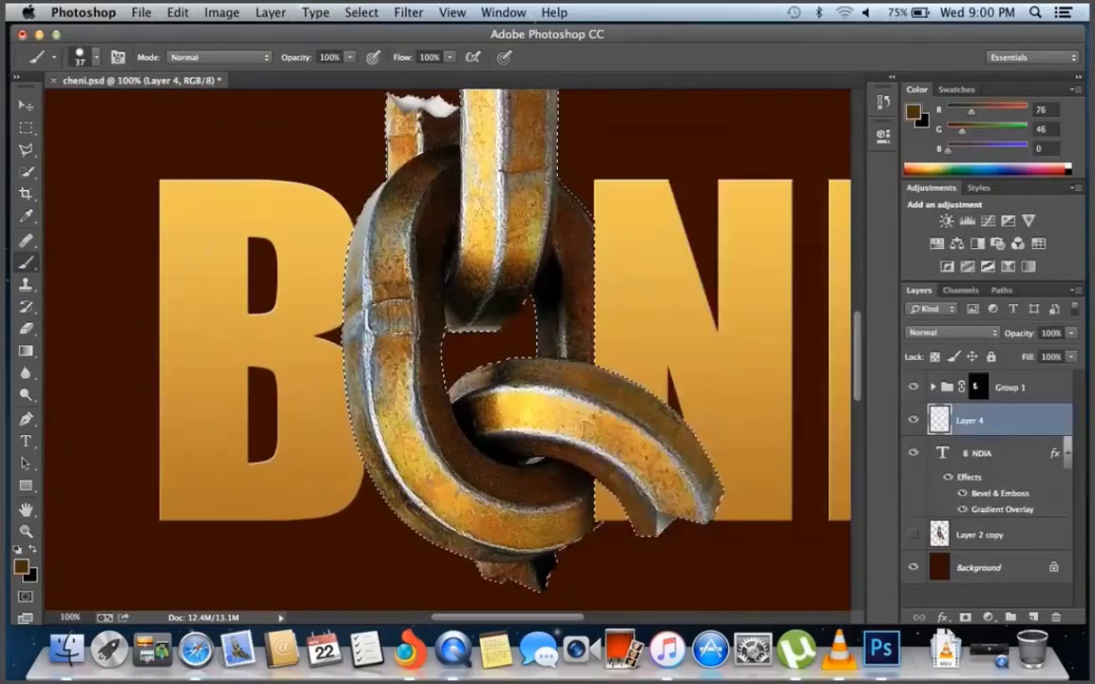
# Paint a soft brown shadow on Layer 4 over the B beside the chain, using a size 118 brush at 19% opacity
pyautogui.rightClick(403, 328)
pyautogui.press('Escape')
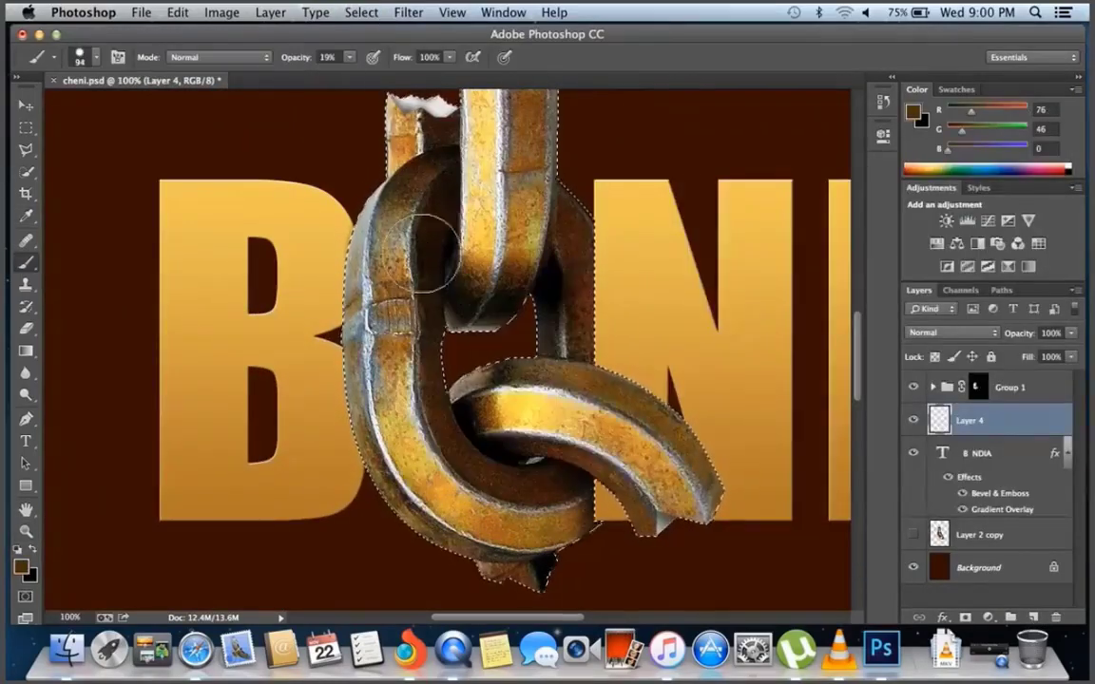
pyautogui.rightClick(433, 252)
pyautogui.press('Escape')
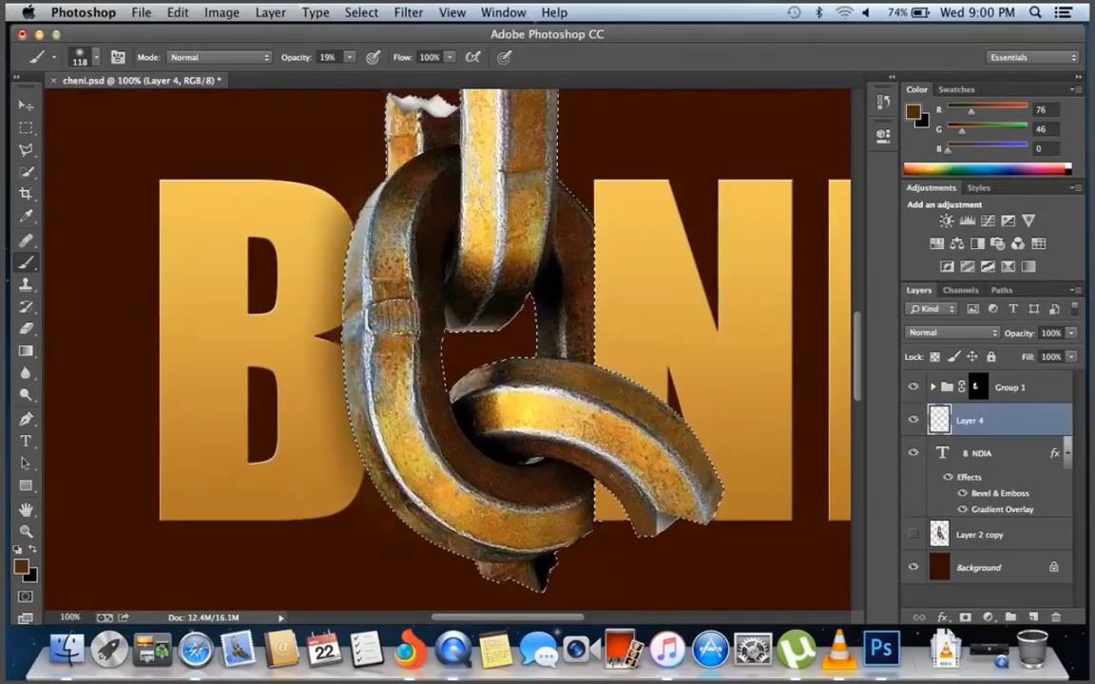
# Darken the brush colour to RGB 24, 15, 0, deepen the shadow on the B beside the chain, and refine it with the Eraser
pyautogui.click(21, 568)
pyautogui.click(992, 176)
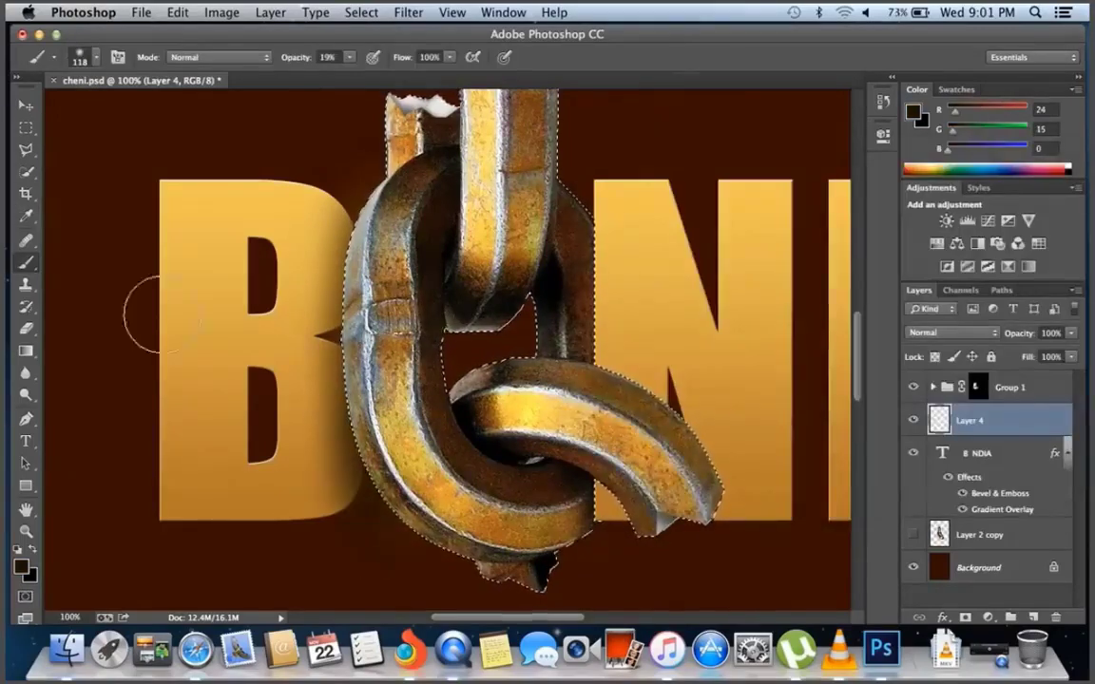
pyautogui.press('e')
pyautogui.rightClick(357, 275)
pyautogui.press('Escape')
pyautogui.press('z')
pyautogui.keyDown('alt'); pyautogui.click(292, 200); pyautogui.keyUp('alt')
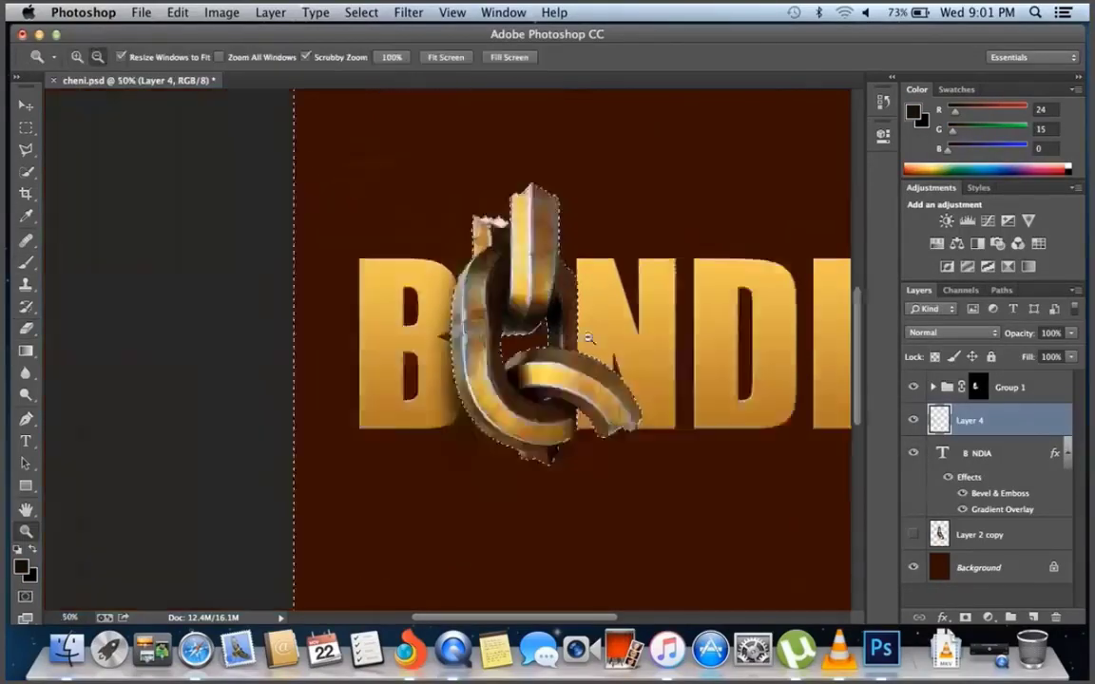
# Create a new layer above Group 1 and shade the chain's back link with black at 32% opacity, refining it with a 20% opacity eraser
pyautogui.click(464, 360)
pyautogui.hotkey('ctrl', 'shift', 'alt', 'n')
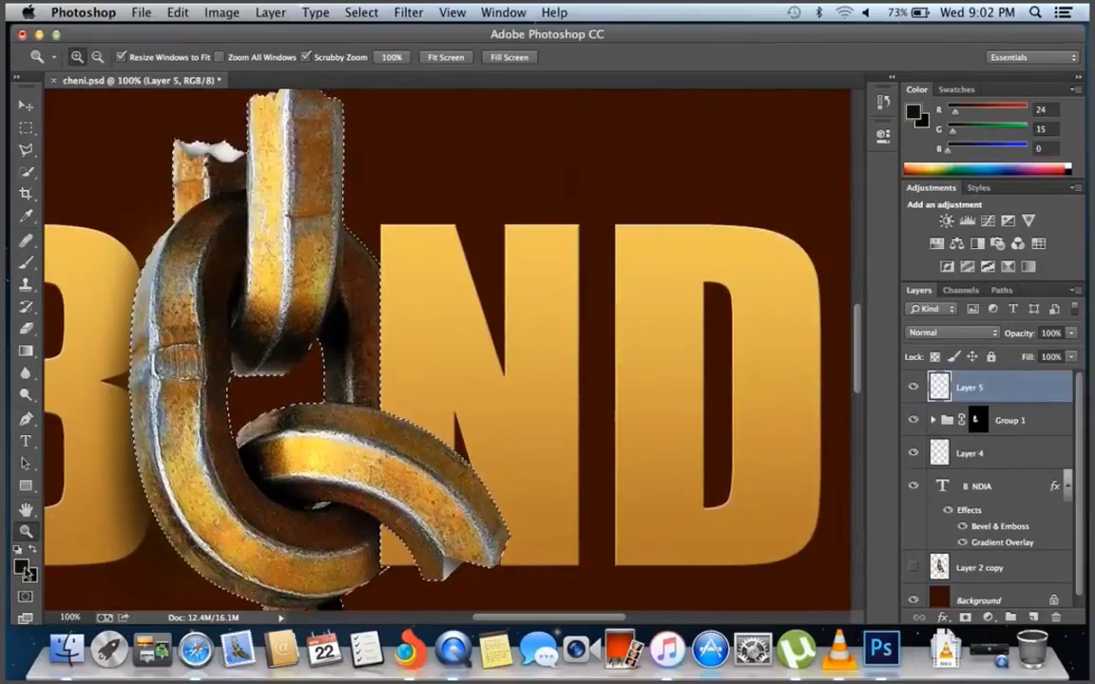
pyautogui.press('b')
pyautogui.press('d')
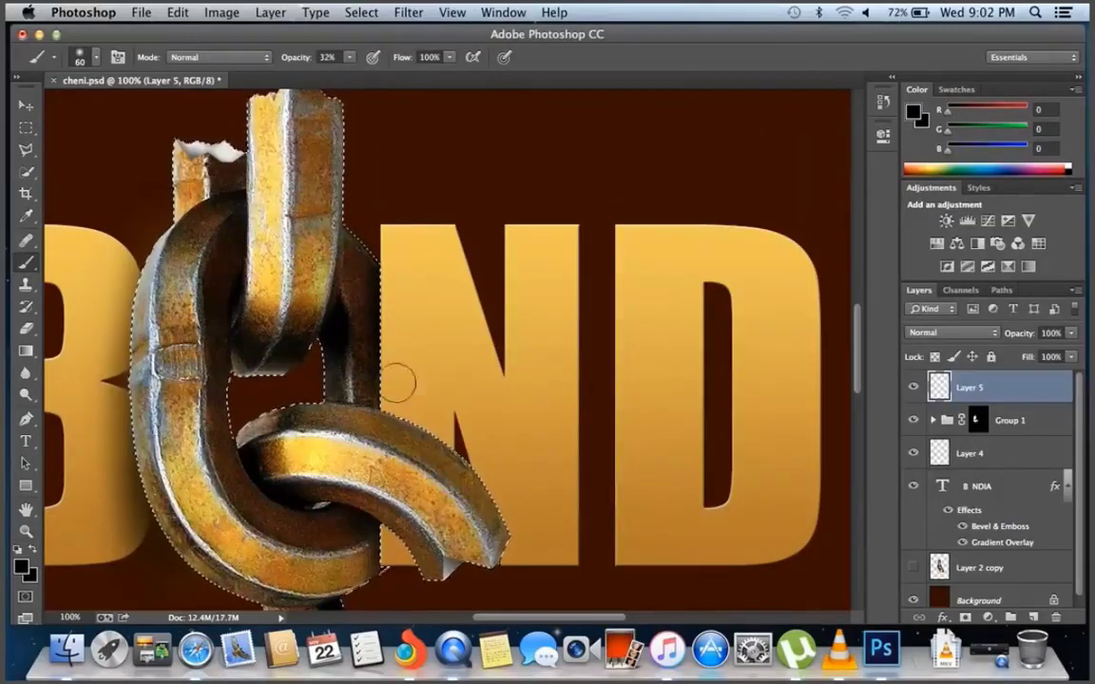
pyautogui.press('e')
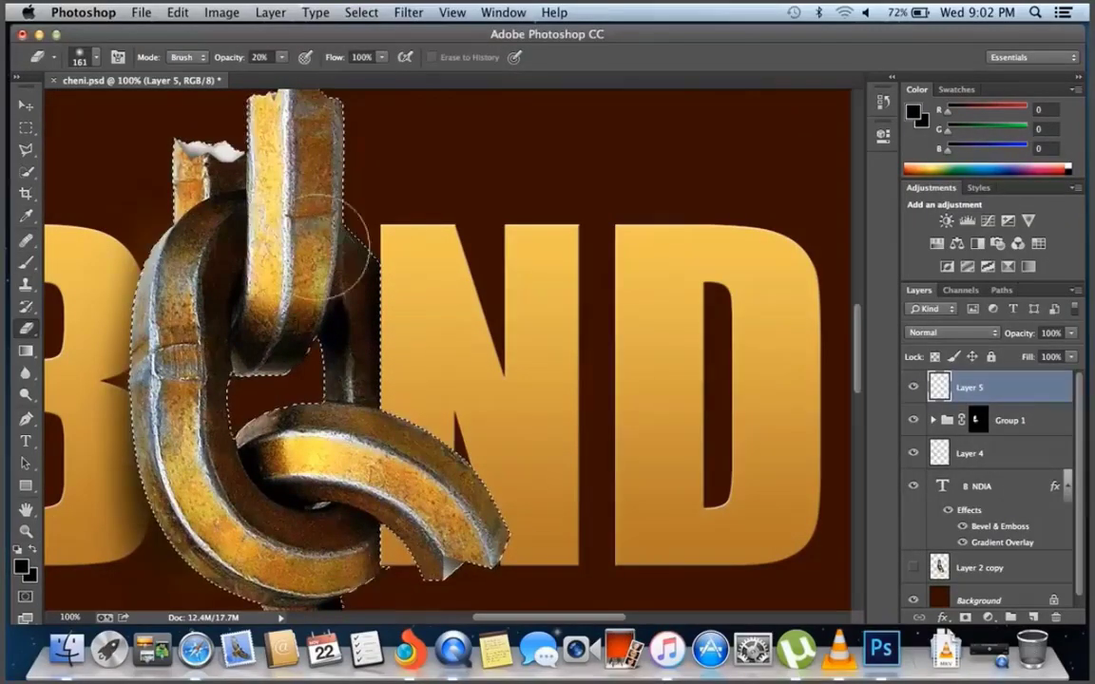
# Paint a dark brown shadow on Layer 4 over the N along the chain's lower hook, using a size 76 brush at 32% opacity
pyautogui.click(996, 461)
pyautogui.press('b')
pyautogui.keyDown('alt'); pyautogui.click(433, 391); pyautogui.keyUp('alt')
pyautogui.rightClick(432, 391)
pyautogui.press('Return')
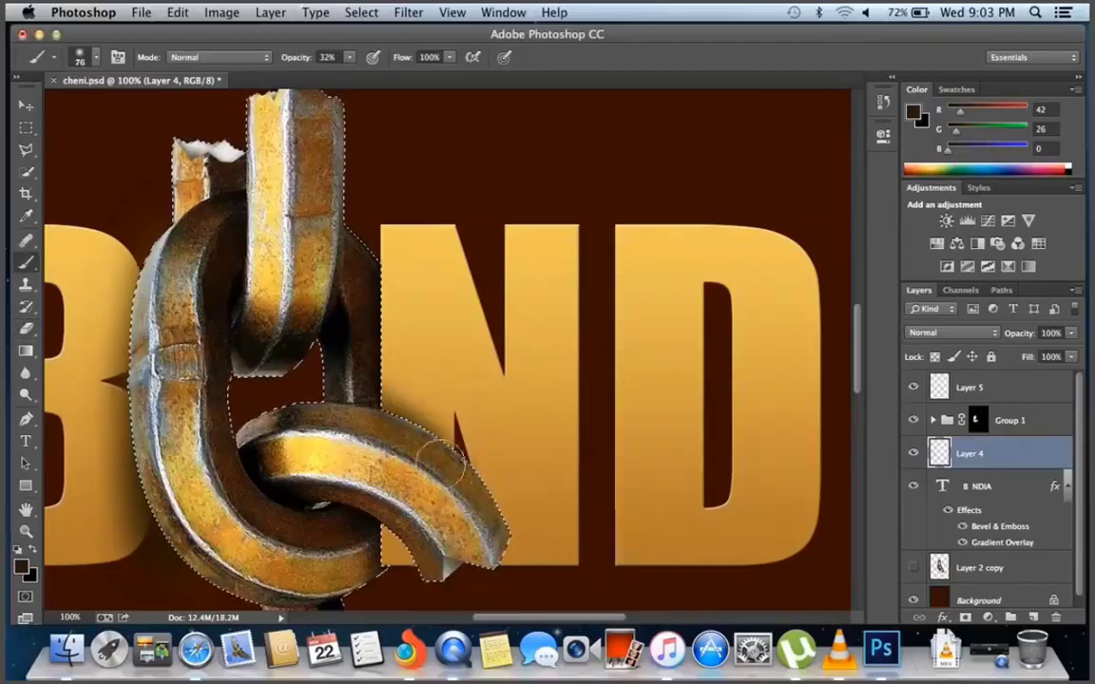
# Soften the shadow on the N beside the chain with a size 168 eraser at 20% opacity
pyautogui.press('e')
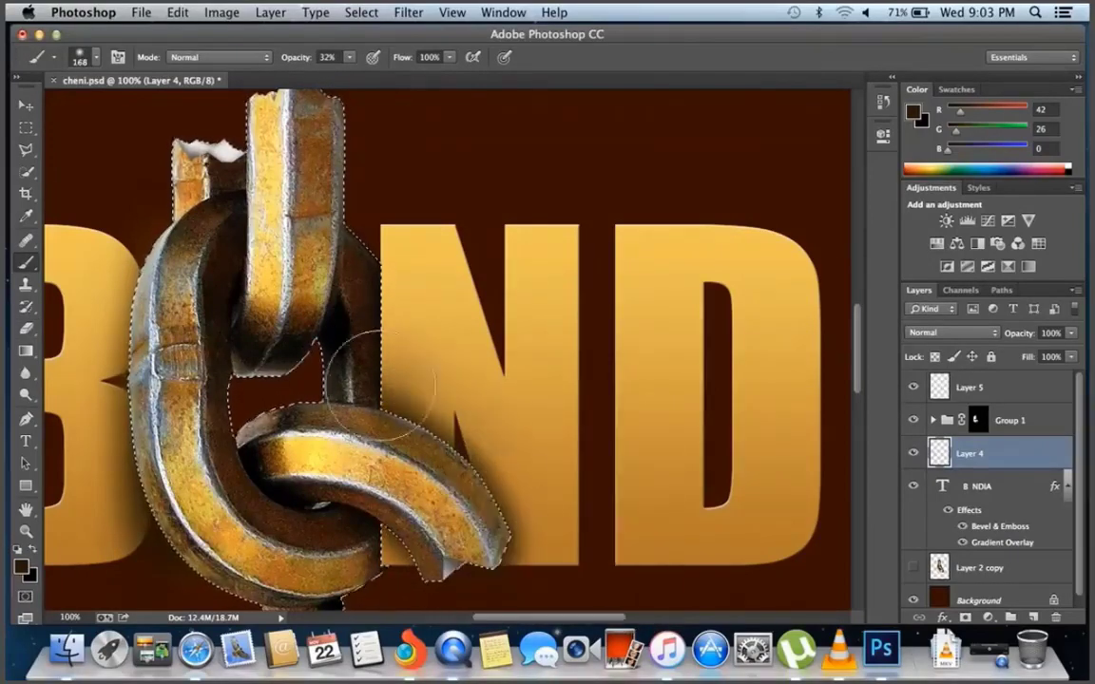
pyautogui.rightClick(529, 426)
pyautogui.press('Return')
pyautogui.scroll(-4, 469, 387)
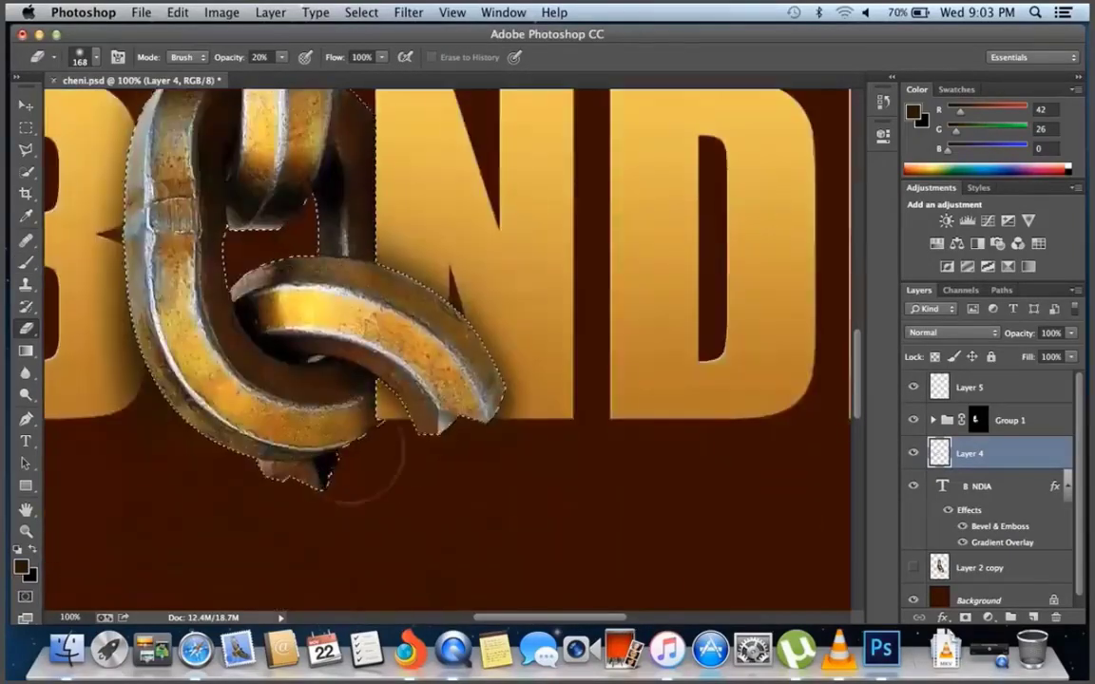
pyautogui.press('z')
pyautogui.keyDown('alt'); pyautogui.click(765, 342); pyautogui.keyUp('alt')
pyautogui.keyDown('alt'); pyautogui.click(765, 342); pyautogui.keyUp('alt')
pyautogui.click(519, 353)
pyautogui.click(518, 354)
pyautogui.click(518, 354)
# Paint a dark brown shadow on Layer 4 under the chain's lower hook, using a size 65 brush at 32% opacity
pyautogui.press('b')
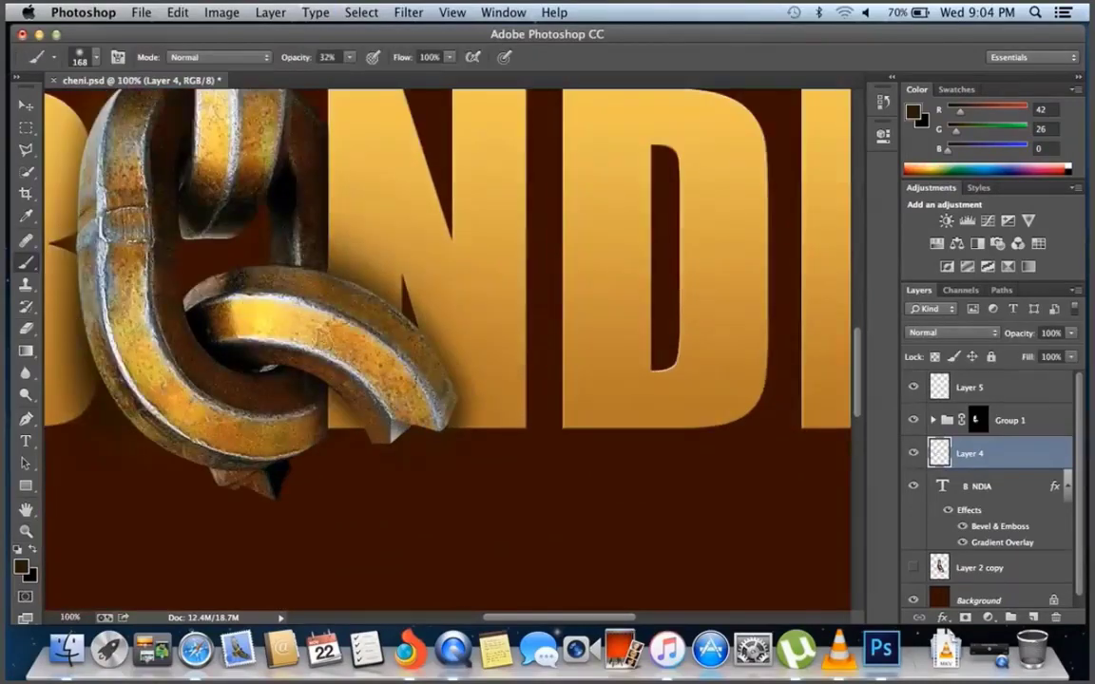
pyautogui.press('[')
pyautogui.press('[')
pyautogui.press('[')
pyautogui.press('[')
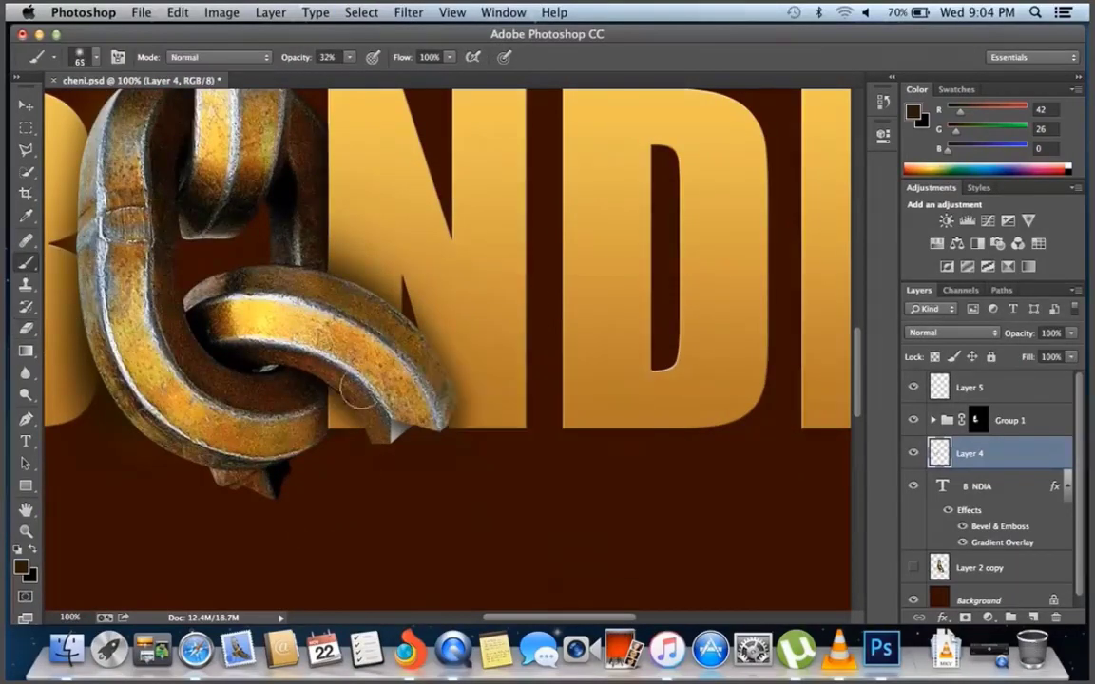
pyautogui.press('z')
pyautogui.keyDown('alt'); pyautogui.click(521, 347); pyautogui.keyUp('alt')
pyautogui.keyDown('alt'); pyautogui.click(520, 347); pyautogui.keyUp('alt')
pyautogui.click(538, 345)
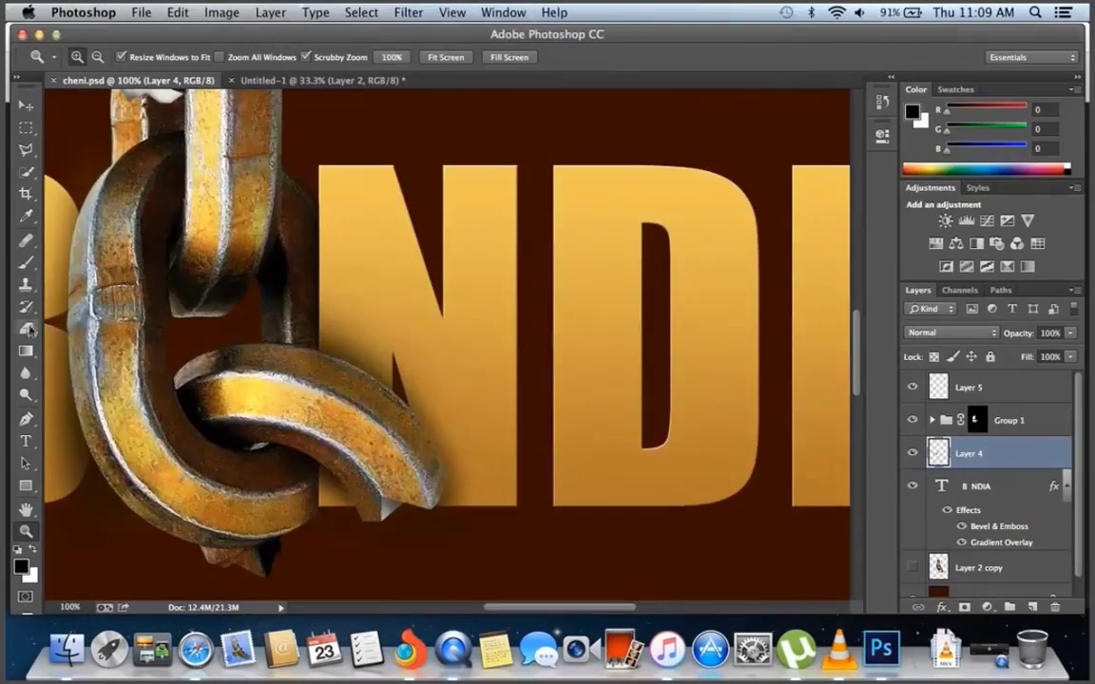
# Refine the shadows on Layer 4 with a size 182 eraser and set the layer's opacity to 70%
pyautogui.press('e')
pyautogui.rightClick(477, 344)
pyautogui.press('Escape')
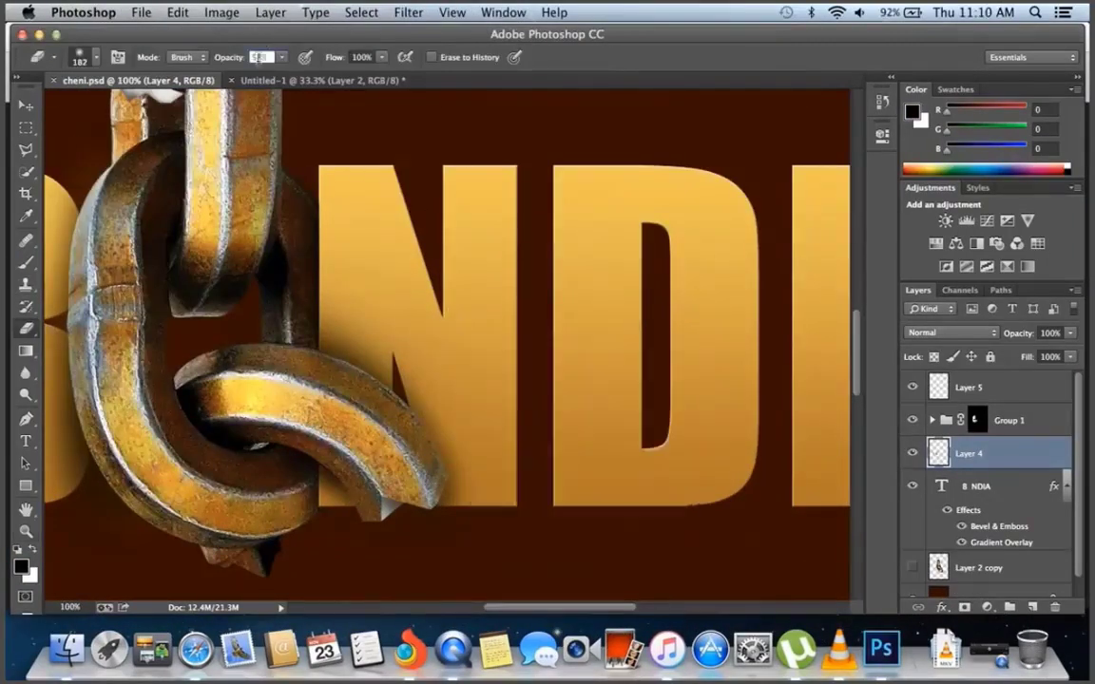
pyautogui.rightClick(469, 306)
pyautogui.click(580, 341)
pyautogui.press('Return')
pyautogui.hscroll(-10, 532, 311)
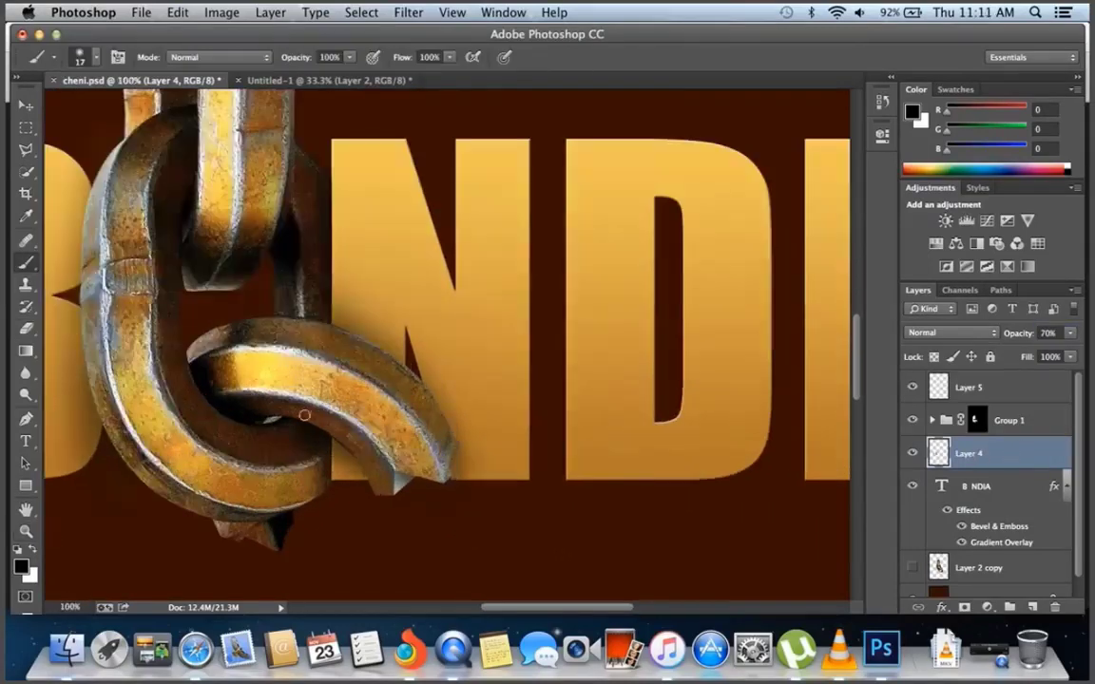
# Deepen the chain's shadow on the N with a size 101 black brush, softening it with a size 121 eraser at 20% opacity
pyautogui.rightClick(332, 376)
pyautogui.press('Return')
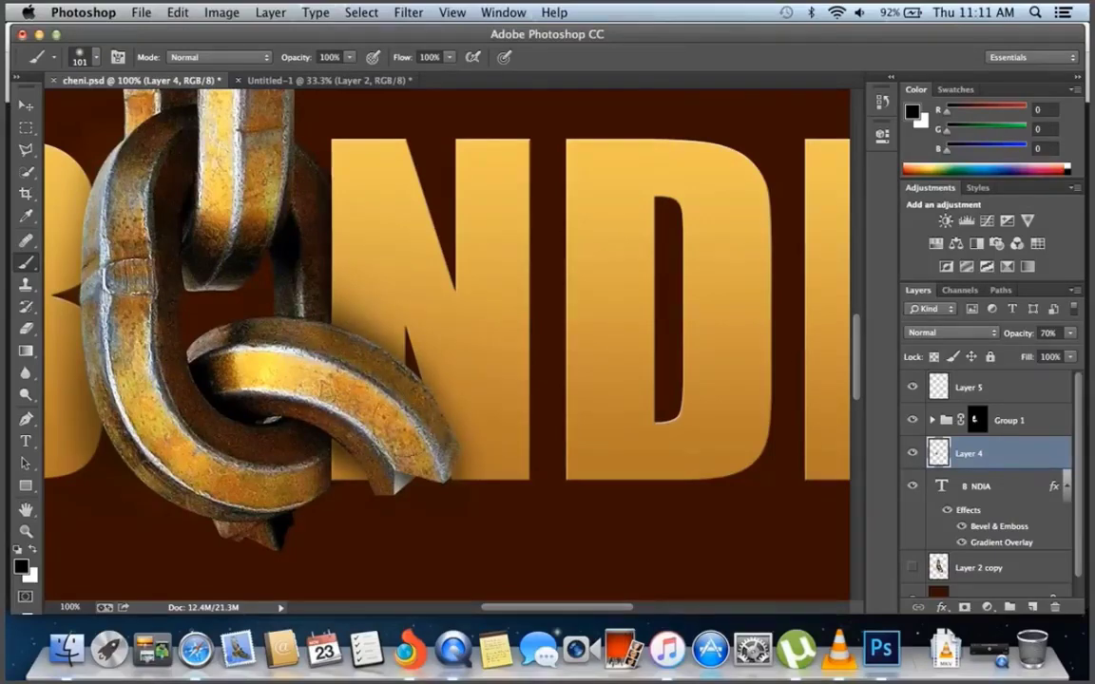
pyautogui.press('[')
pyautogui.press('[')
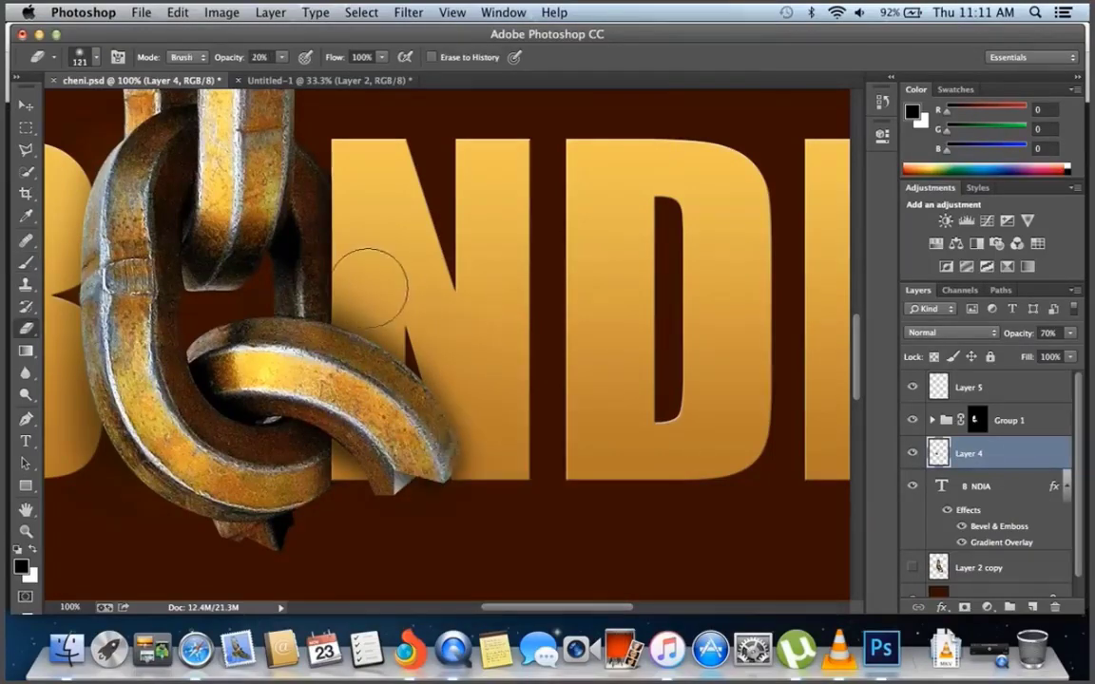
pyautogui.moveTo(399, 282); pyautogui.dragTo(526, 254)
pyautogui.keyDown('alt'); pyautogui.click(543, 325); pyautogui.keyUp('alt')
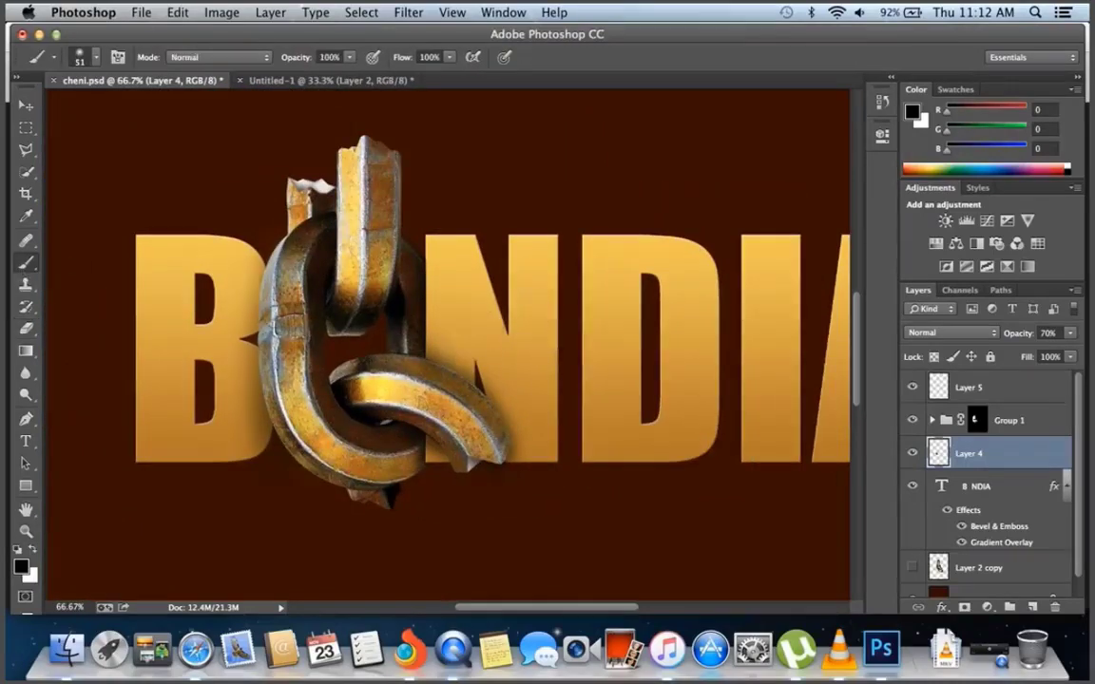
# Paint a soft black shadow on the B beside the chain with a size 182 brush at 20% opacity, and clear the selection
pyautogui.rightClick(258, 271)
pyautogui.press('Escape')
pyautogui.rightClick(270, 295)
pyautogui.moveTo(384, 335); pyautogui.dragTo(406, 336)
pyautogui.press('Return')
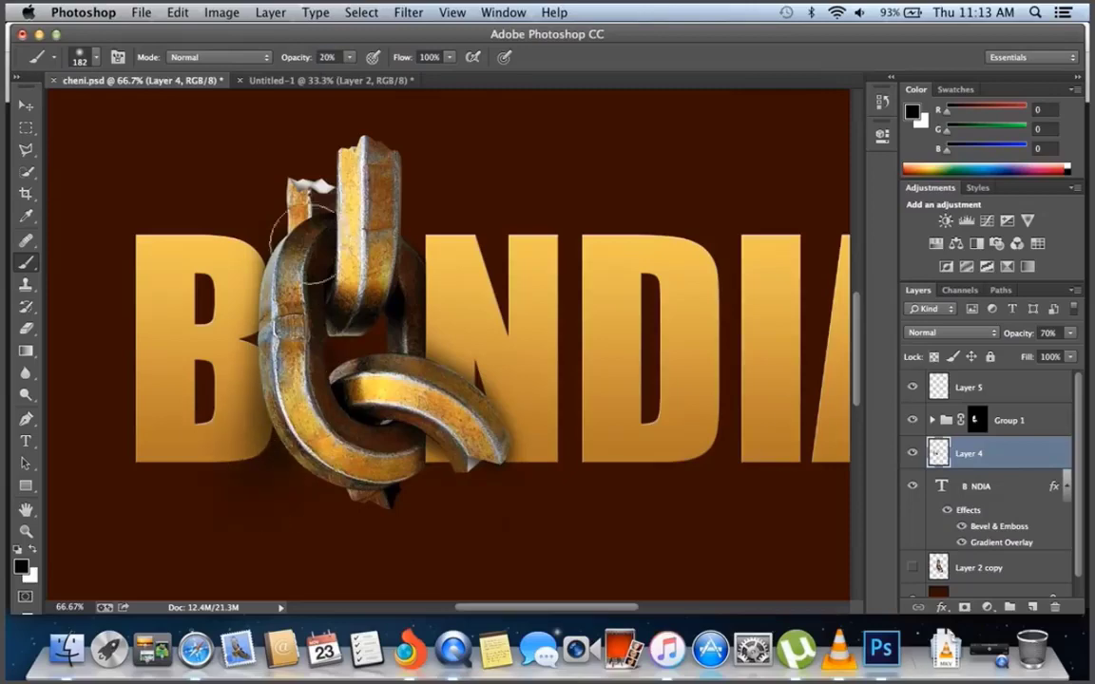
pyautogui.click(361, 12)
pyautogui.click(366, 48)
pyautogui.press('z')
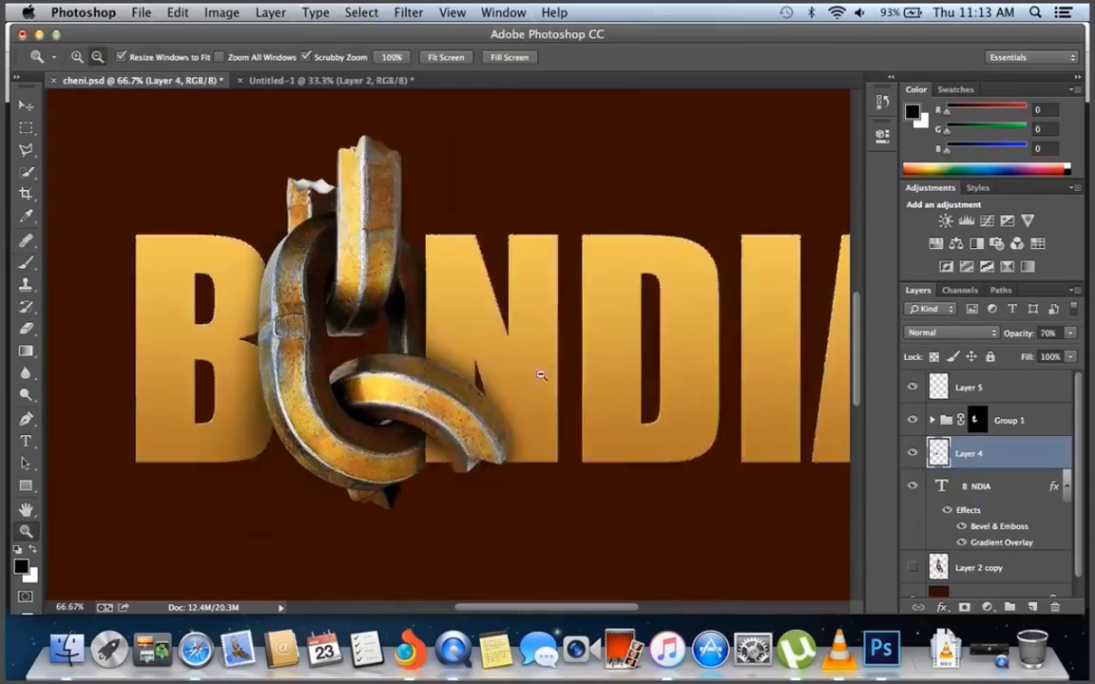
# Paste the gold texture copied from the browser as a new layer and position it to cover the BONDIA title
pyautogui.click(446, 58)
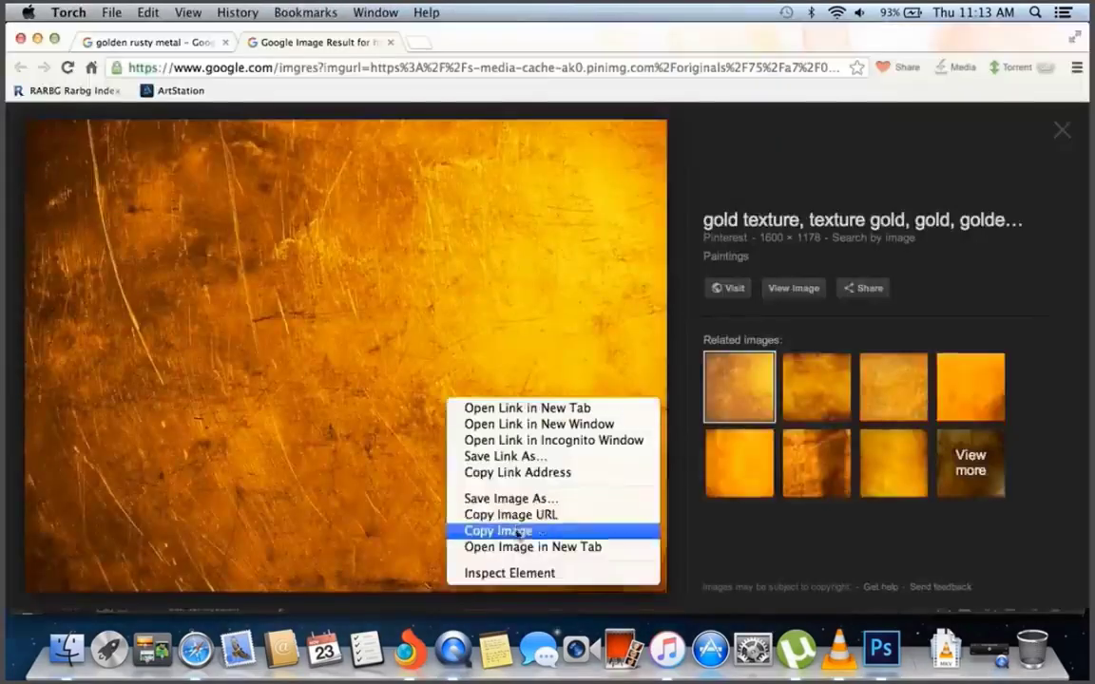
pyautogui.press('super+v')
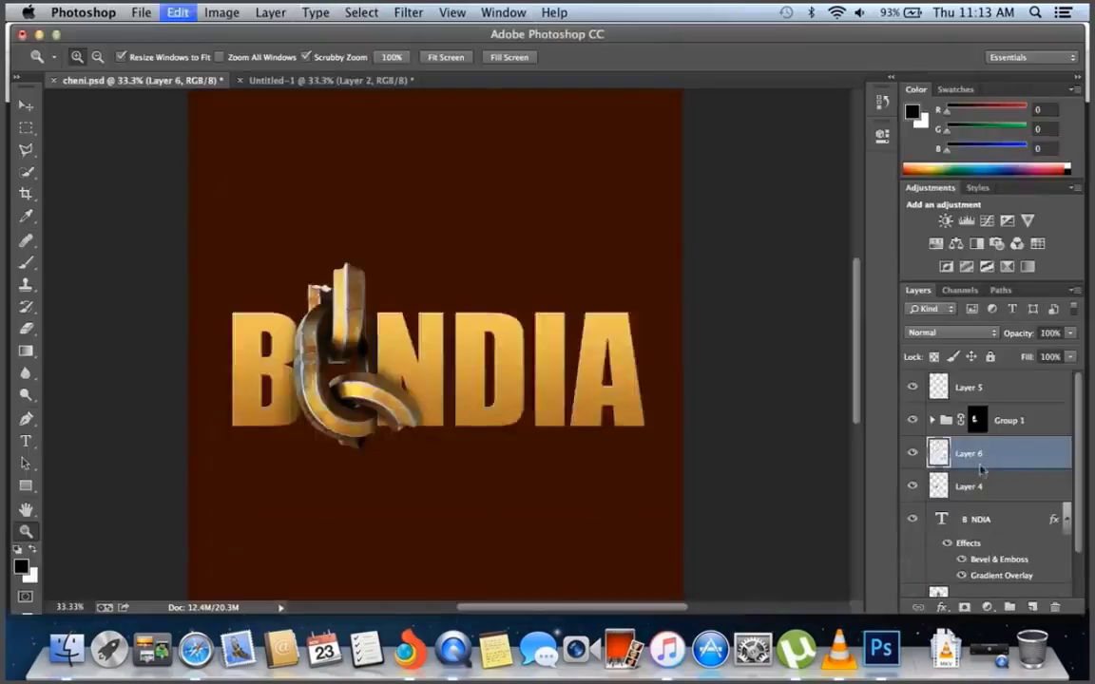
pyautogui.press('super+t')
pyautogui.moveTo(566, 287); pyautogui.dragTo(583, 338)
pyautogui.press('Return')
# Group the gold texture layer and place the group between Layer 4 and the B NDIA text layer
pyautogui.keyDown('super'); pyautogui.click(941, 519); pyautogui.keyUp('super')
pyautogui.press('super+g')
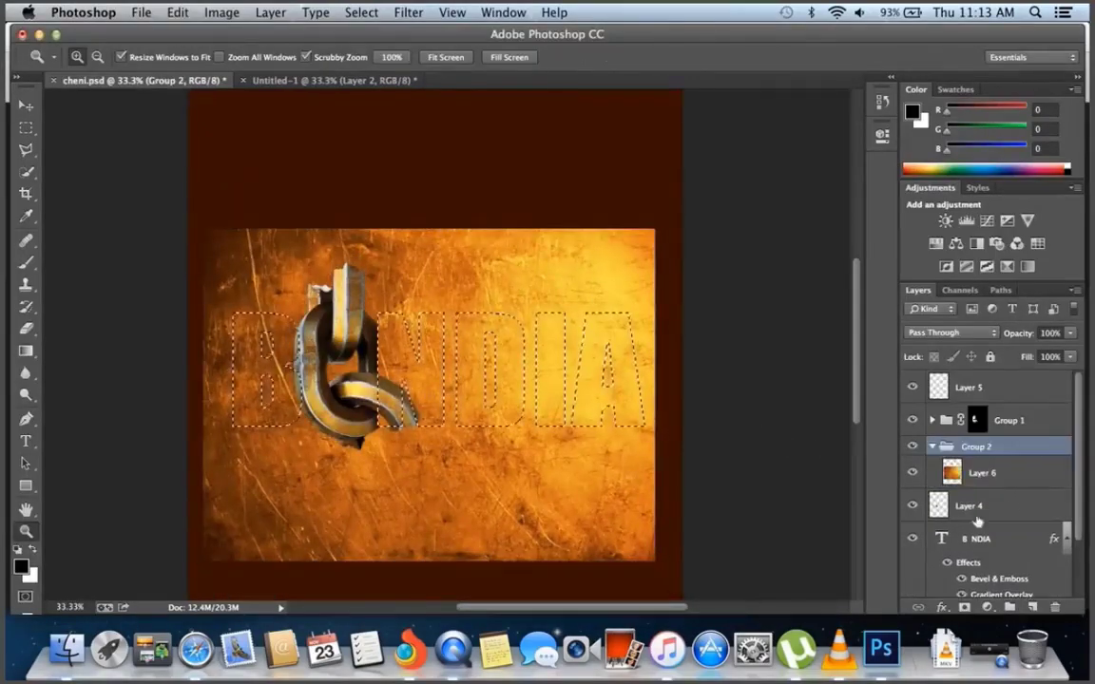
pyautogui.click(982, 506)
pyautogui.click(964, 607)
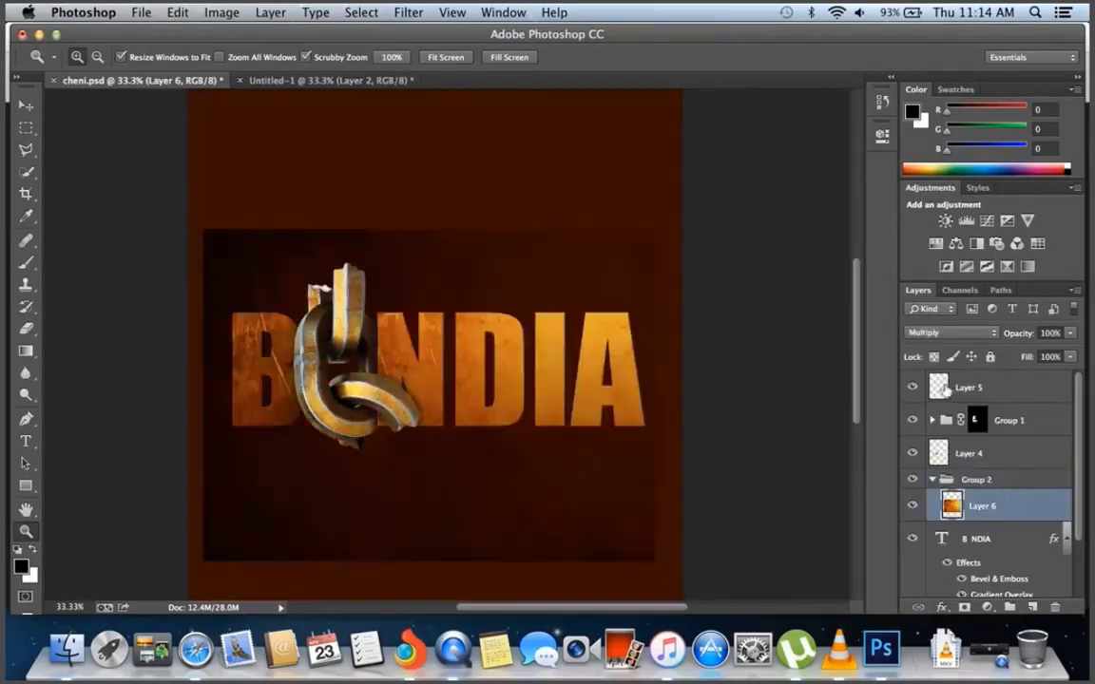
# Try out several blending modes on the gold texture layer, up to Hard Light
pyautogui.hotkey('shift', 'alt', 'b')
pyautogui.click(443, 394)
pyautogui.click(443, 394)
pyautogui.click(952, 333)
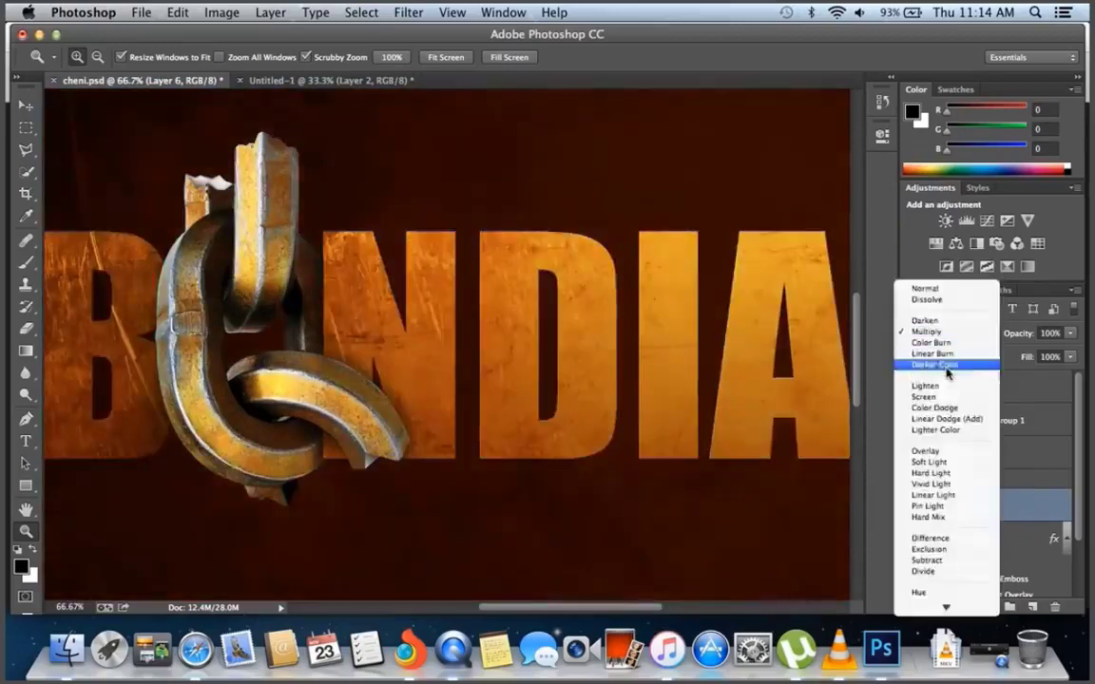
pyautogui.click(936, 382)
pyautogui.press('Down')
pyautogui.press('Down')
pyautogui.press('Down')
pyautogui.press('Down')
pyautogui.press('Down')
pyautogui.press('Down')
pyautogui.press('Down')
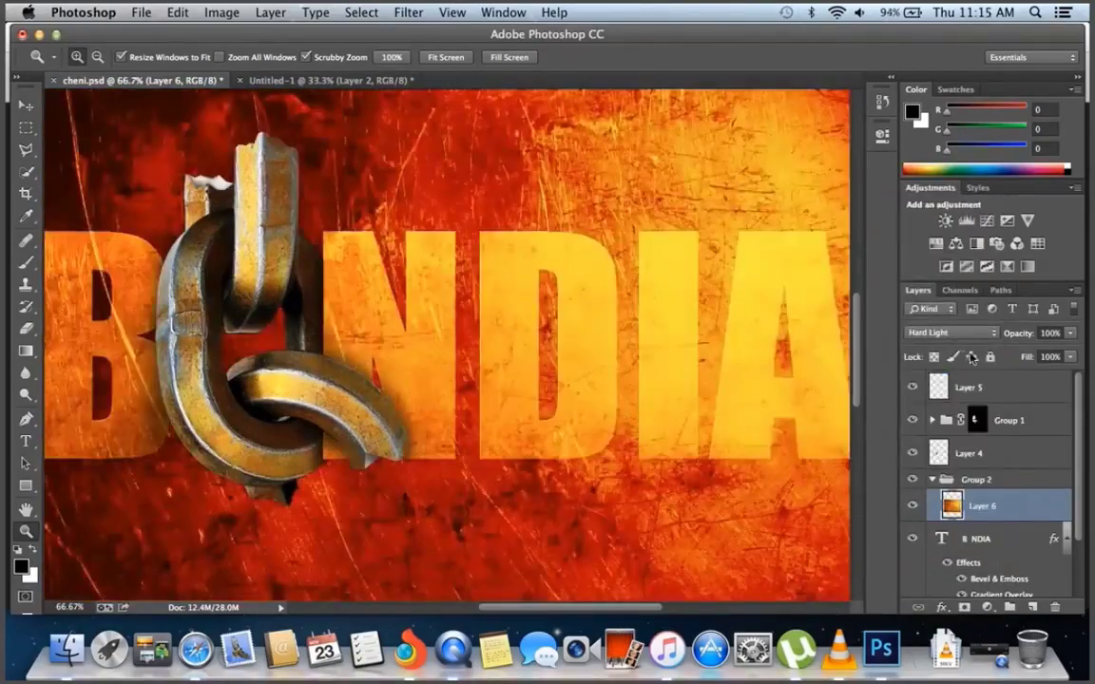
# Set the gold texture layer's blending mode to Darker Color
pyautogui.keyDown('alt'); pyautogui.click(723, 373); pyautogui.keyUp('alt')
pyautogui.click(952, 333)
pyautogui.press('Up')
pyautogui.press('Up')
pyautogui.press('Up')
pyautogui.press('Up')
pyautogui.press('Up')
pyautogui.press('Up')
pyautogui.press('Up')
pyautogui.press('Up')
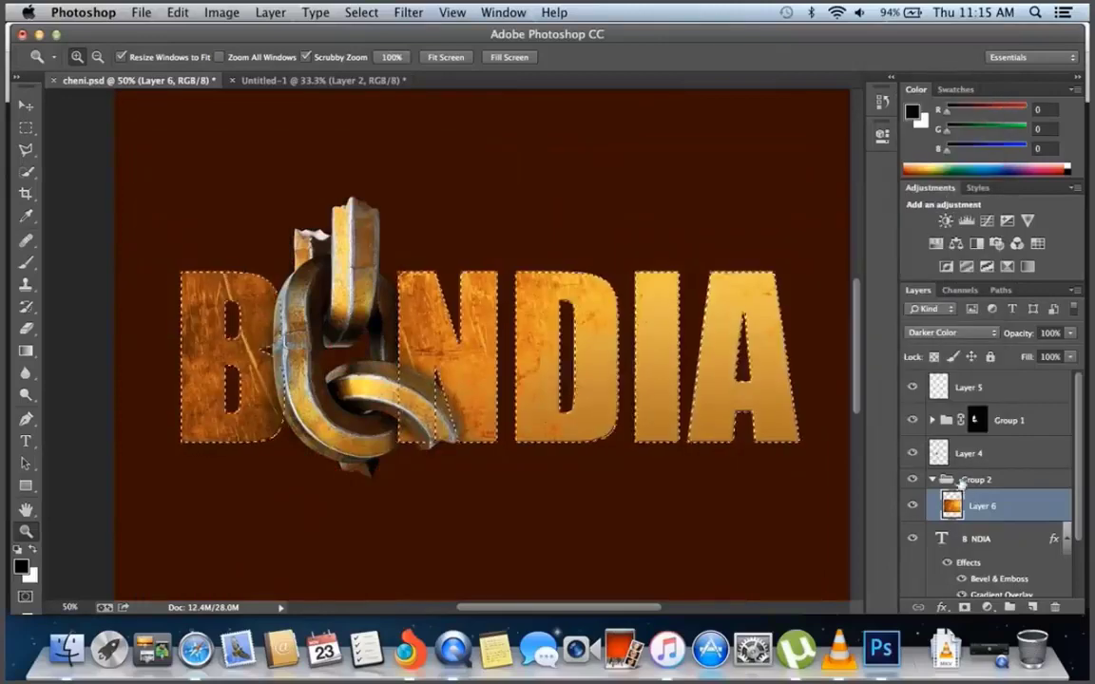
# Mask Group 2 to the title's letters and reposition the gold texture on Layer 6 within them
pyautogui.press('super+minus')
pyautogui.press('super+t')
pyautogui.moveTo(666, 399); pyautogui.dragTo(586, 309)
pyautogui.press('super+plus')
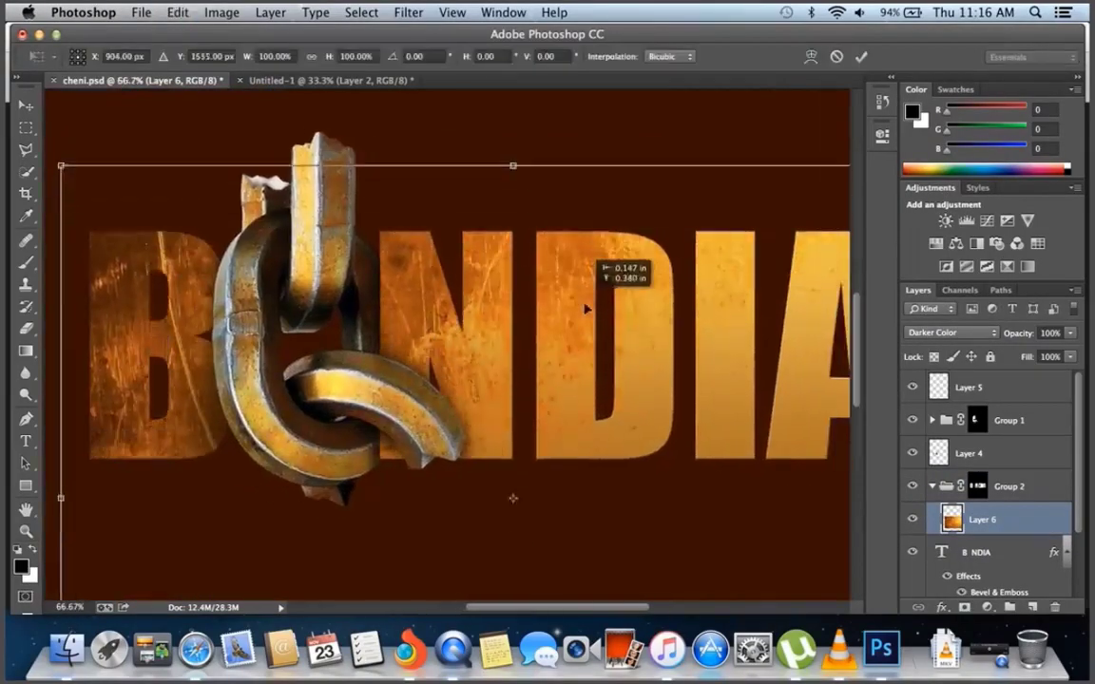
pyautogui.press('Return')
pyautogui.press('super+minus')
# Set the B NDIA layer's Bevel & Emboss to Emboss style, Smooth technique and 1 px size, and adjust its highlight opacity
pyautogui.click(1072, 521)
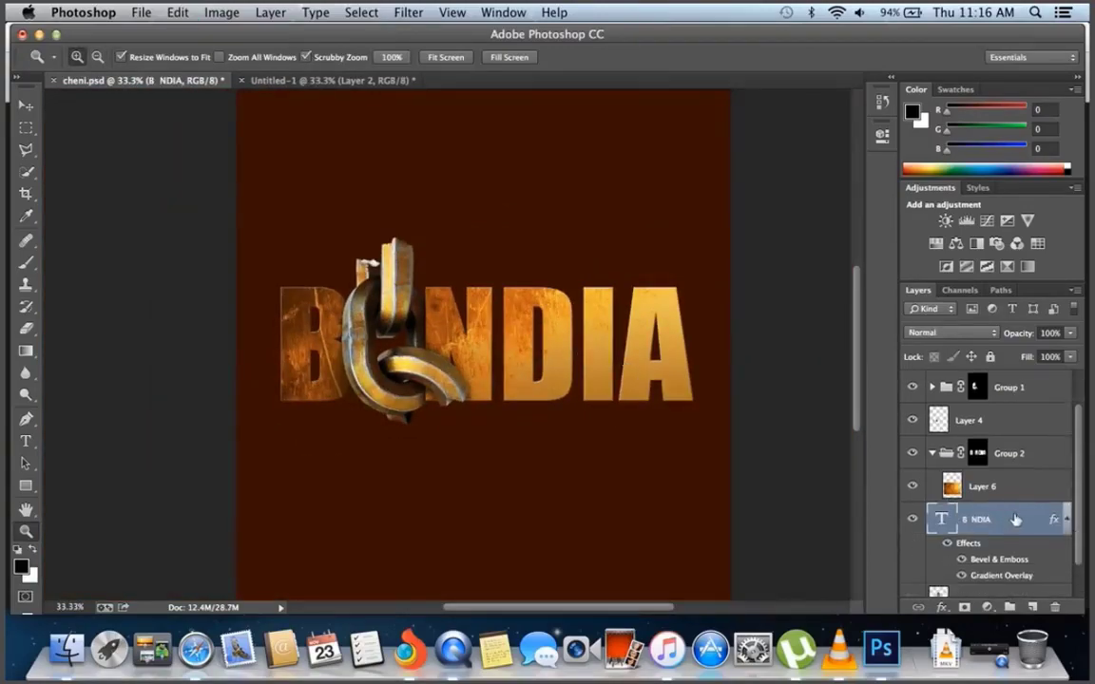
pyautogui.press('super+1')
pyautogui.doubleClick(1015, 520)
pyautogui.click(518, 144)
pyautogui.click(503, 128)
pyautogui.moveTo(550, 105); pyautogui.dragTo(617, 165)
pyautogui.click(613, 202)
pyautogui.click(613, 238)
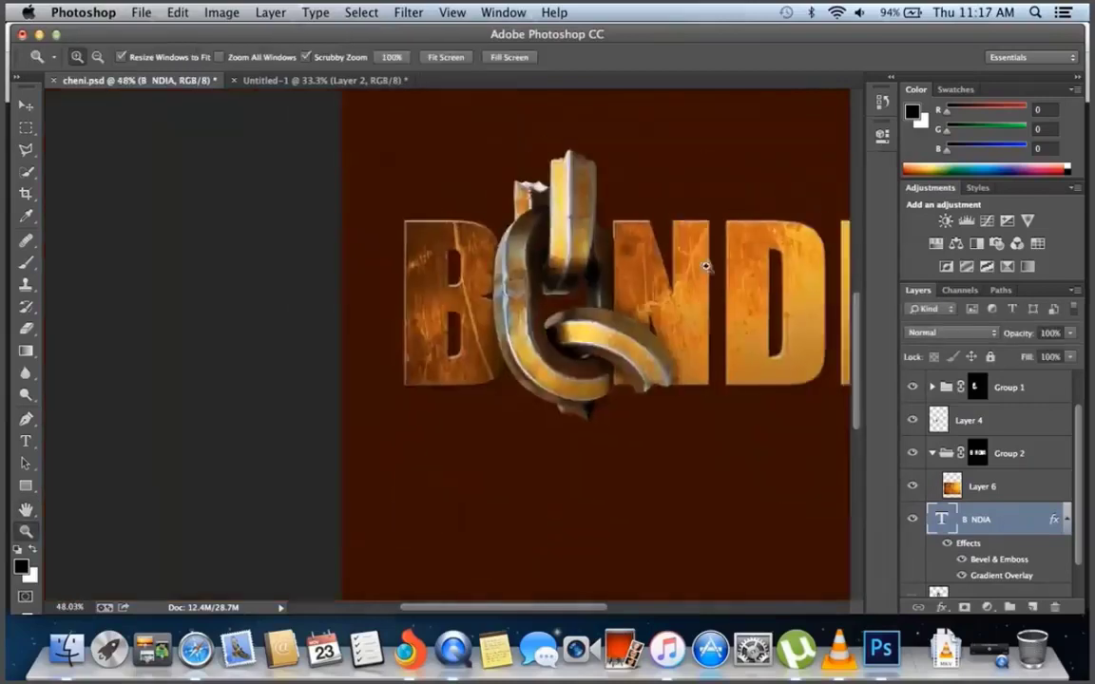
pyautogui.moveTo(703, 265); pyautogui.dragTo(655, 269)
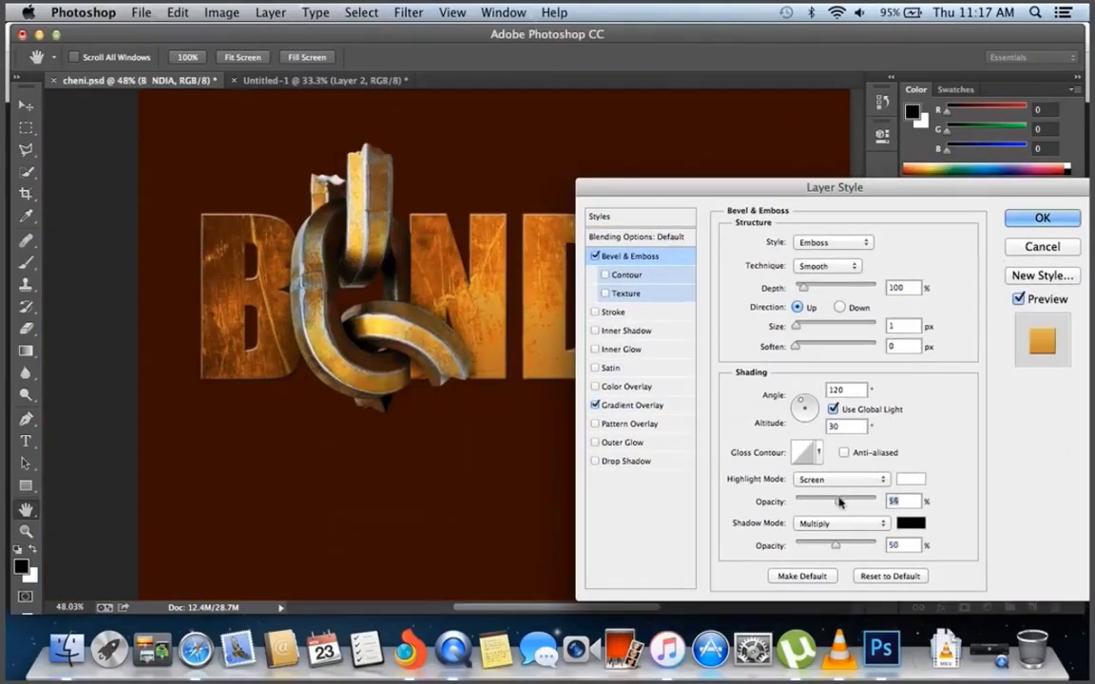
pyautogui.click(1040, 218)
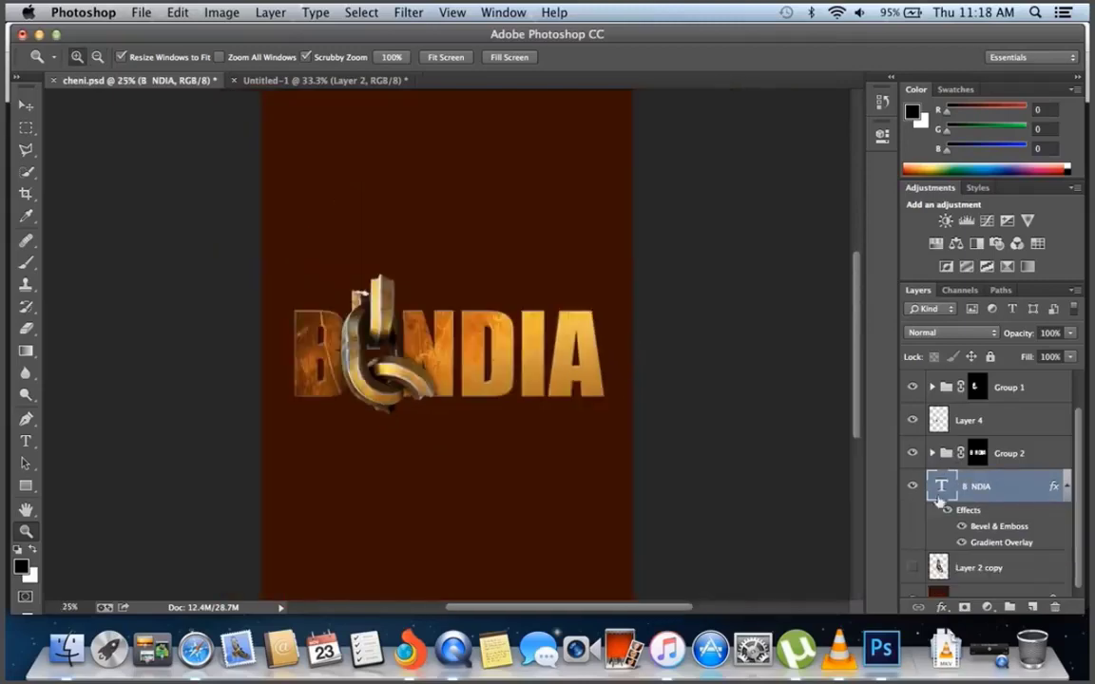
# Inspect the lettering up close and hide the layer effects of the B NDIA title layer
pyautogui.moveTo(338, 367); pyautogui.dragTo(546, 363)
pyautogui.hscroll(5, 603, 385)
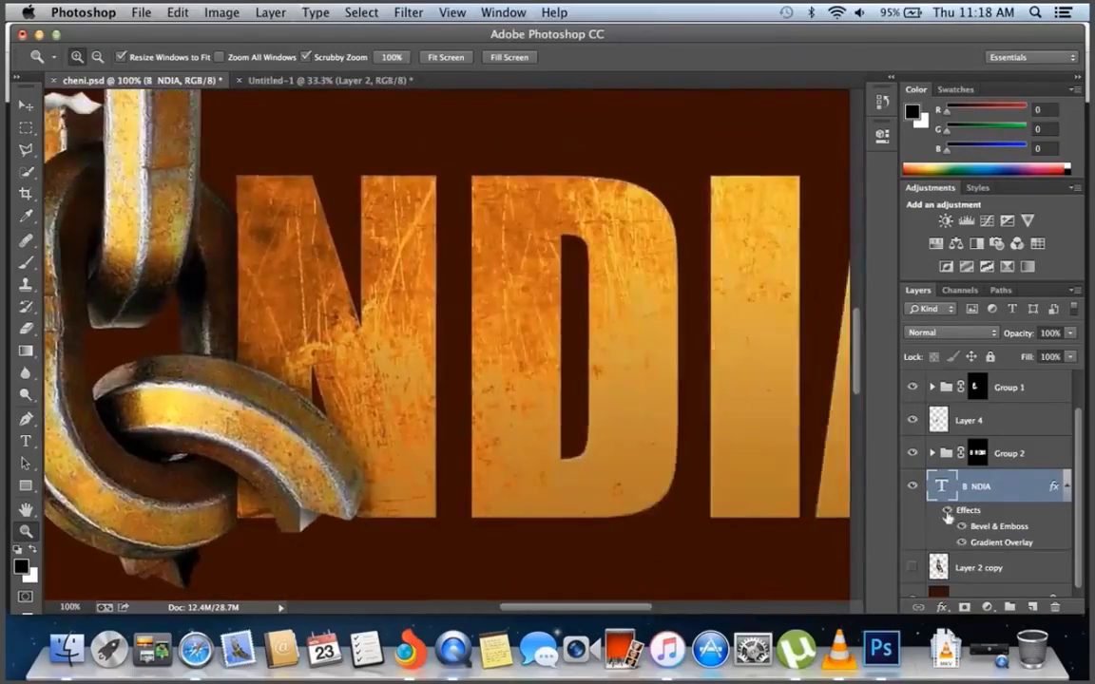
pyautogui.scroll(-3, 602, 385)
pyautogui.scroll(-3, 732, 383)
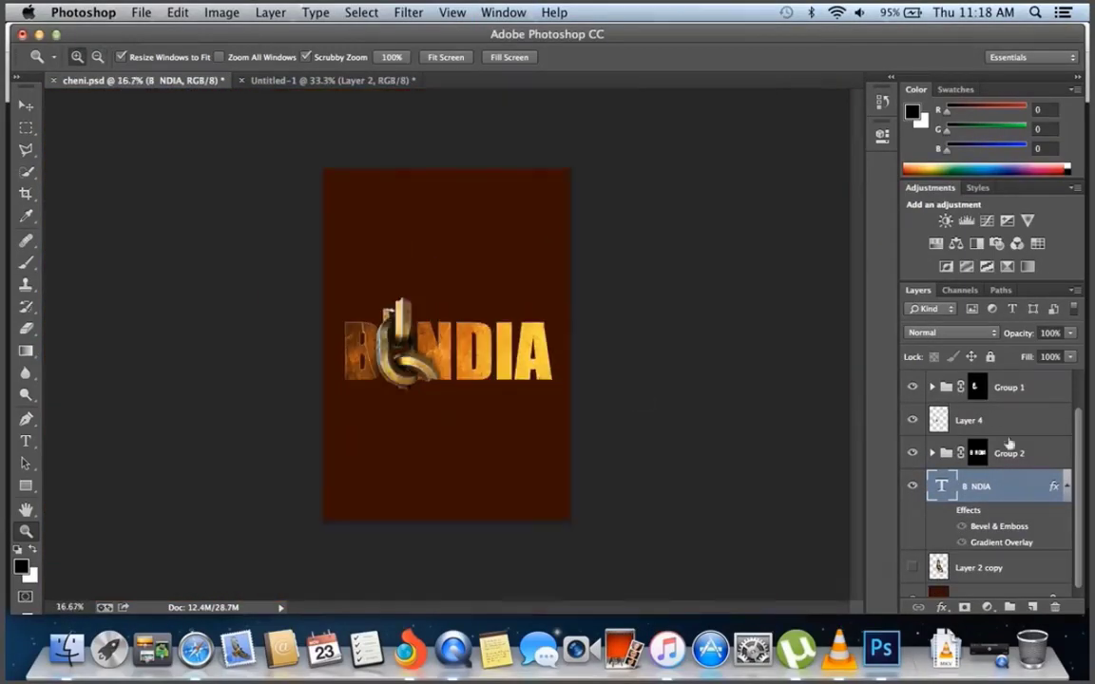
# Collect the chain, shadow, texture and text layers of the title into one group
pyautogui.scroll(1, 665, 380)
pyautogui.keyDown('shift'); pyautogui.click(979, 548); pyautogui.keyUp('shift')
pyautogui.press('super+g')
pyautogui.scroll(3, 473, 351)
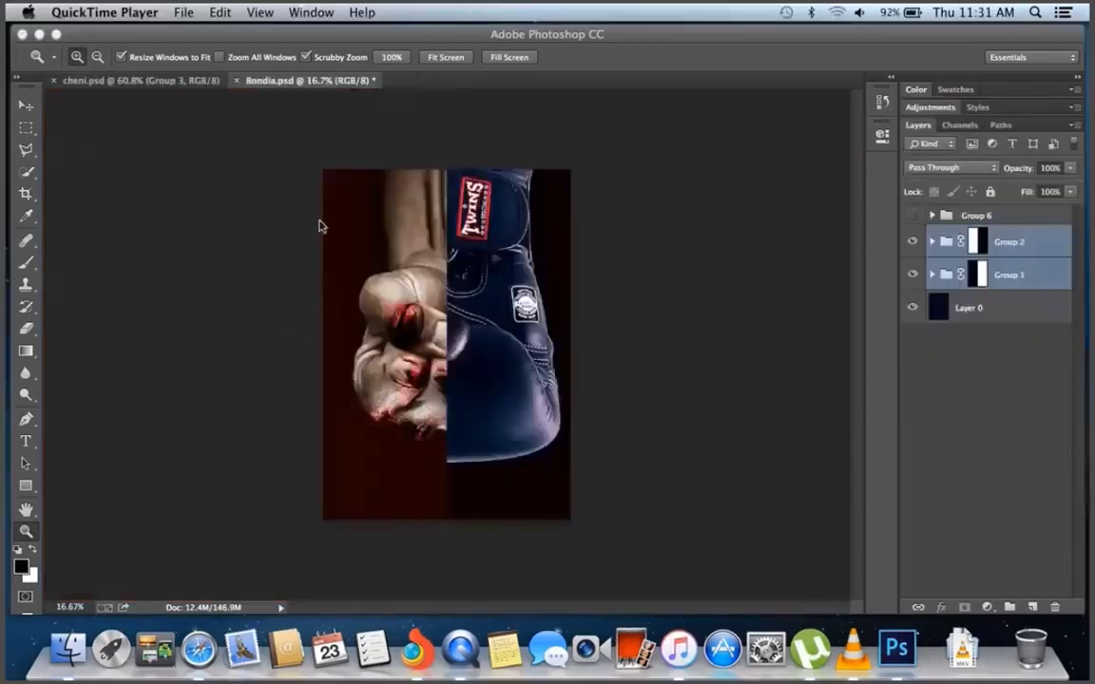
# Bring the title group into Bondia.psd and shift the split fist and glove artwork lower on the poster
pyautogui.click(133, 80)
pyautogui.moveTo(133, 80); pyautogui.dragTo(286, 79)
pyautogui.press('super+minus')
pyautogui.press('super+t')
pyautogui.press('Return')
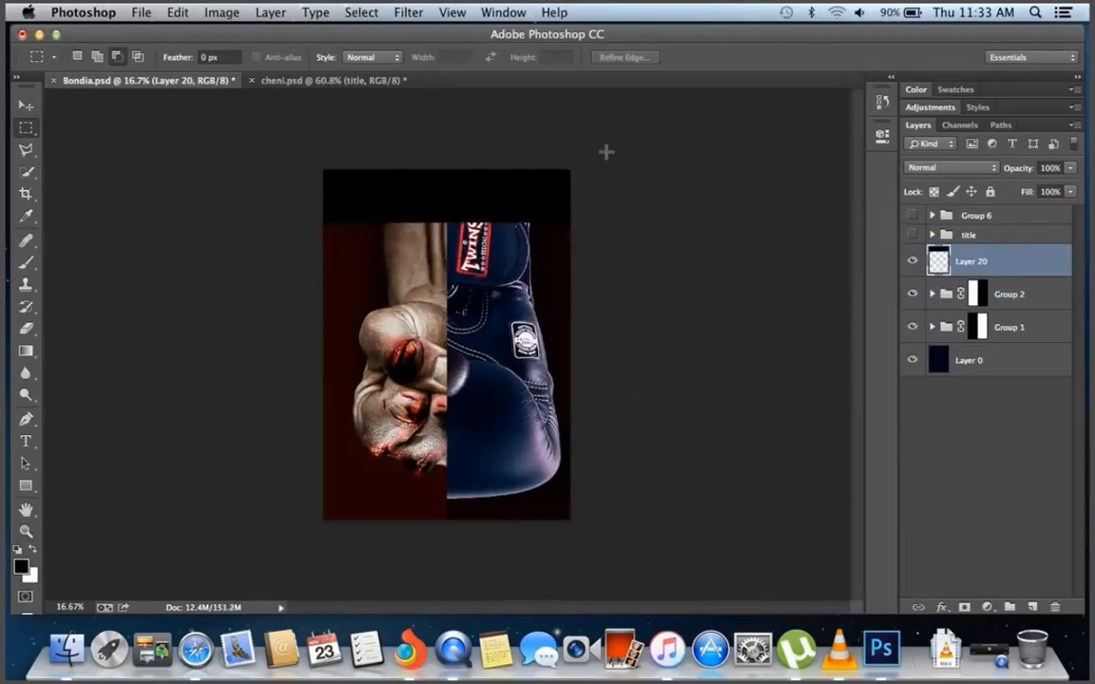
# Duplicate the black band on Layer 20 and apply a Gaussian Blur to the copy
pyautogui.press('super+j')
pyautogui.click(409, 12)
pyautogui.moveTo(428, 226)
pyautogui.click(660, 342)
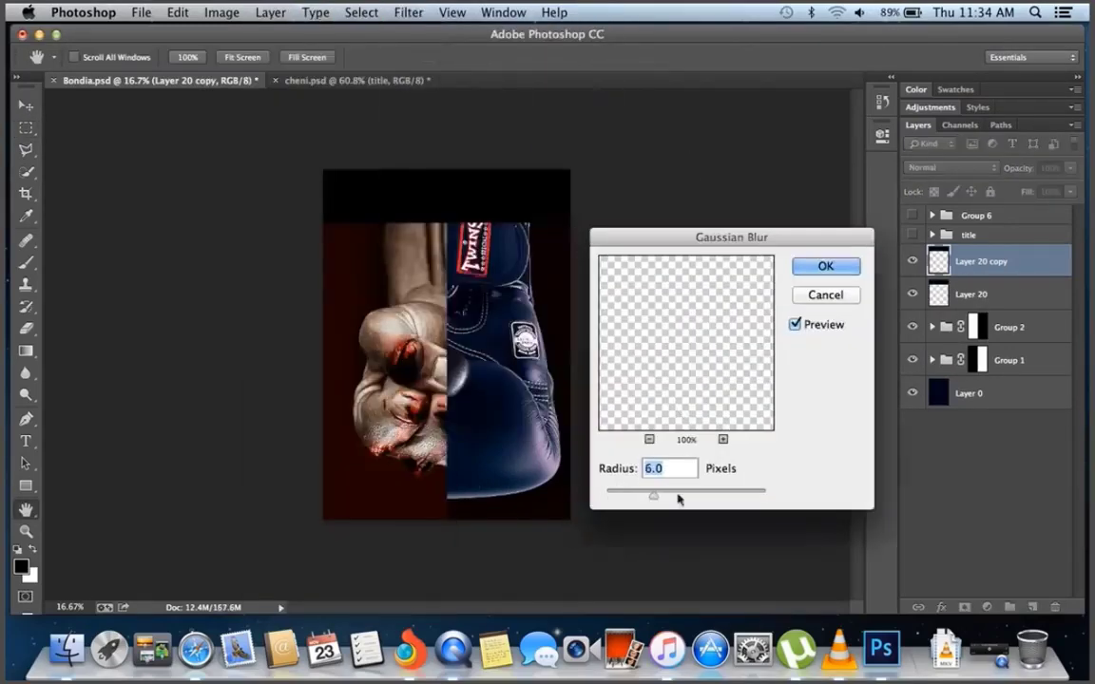
pyautogui.press('Return')
# Blur the copied black band again with a larger Gaussian Blur radius
pyautogui.click(409, 13)
pyautogui.click(660, 342)
pyautogui.press('super+plus')
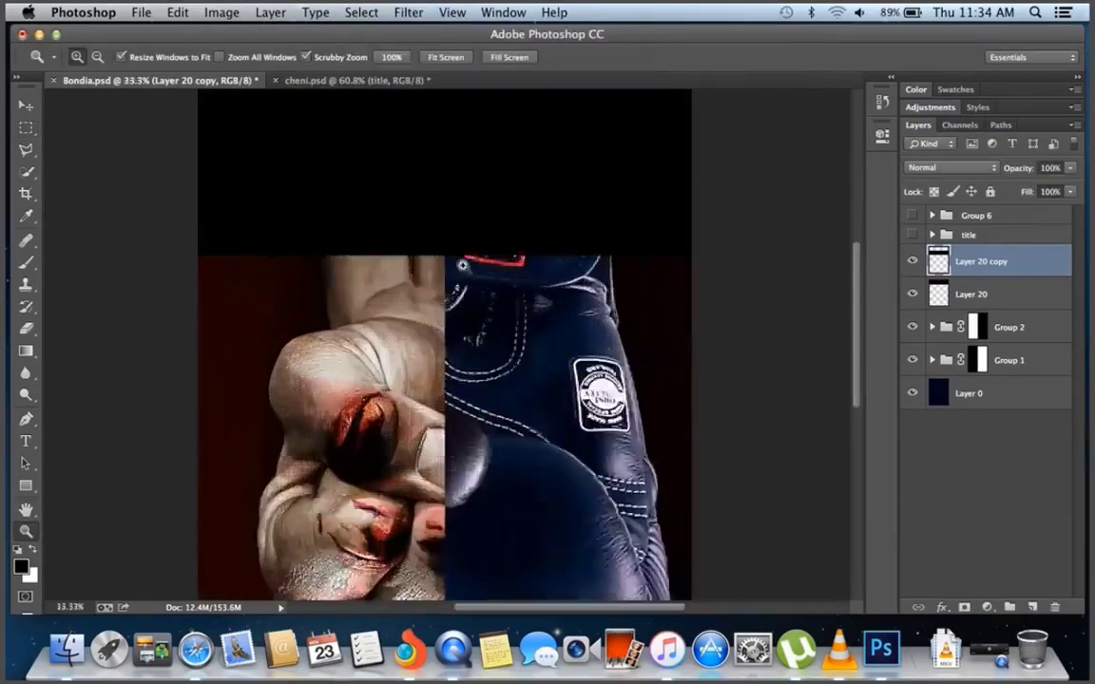
pyautogui.moveTo(613, 495); pyautogui.dragTo(704, 501)
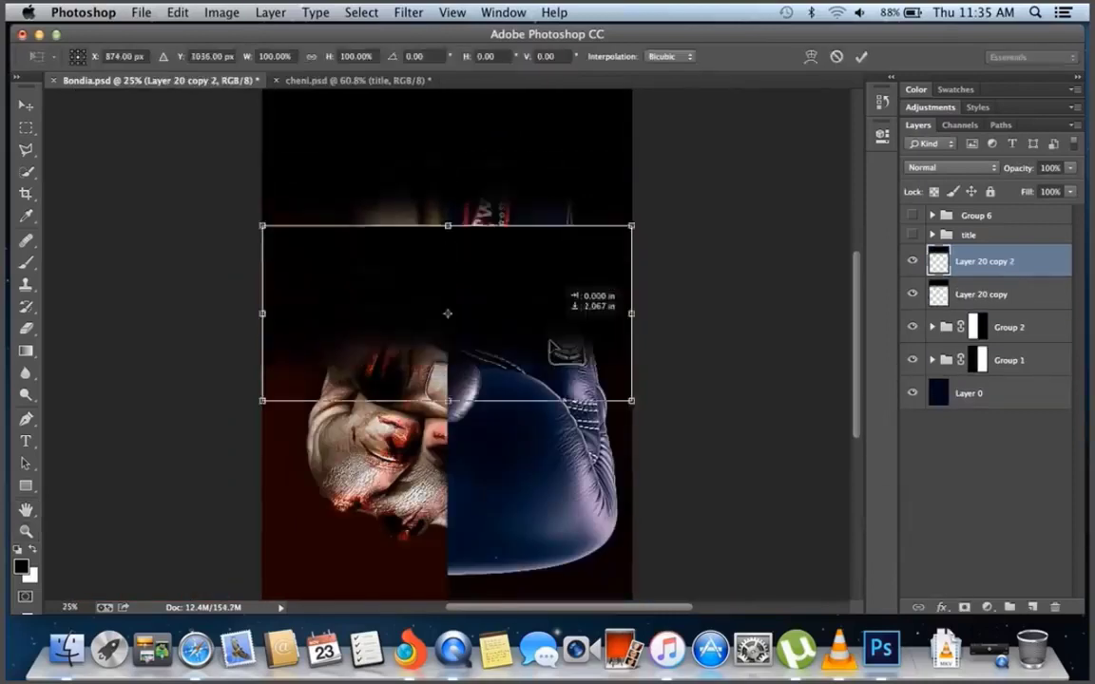
# Place a second copy of the blurred band over the artwork and fade it with a size 982 eraser at 20% opacity
pyautogui.press('Return')
pyautogui.press('e')
pyautogui.rightClick(627, 312)
pyautogui.write('982')
pyautogui.press('Return')
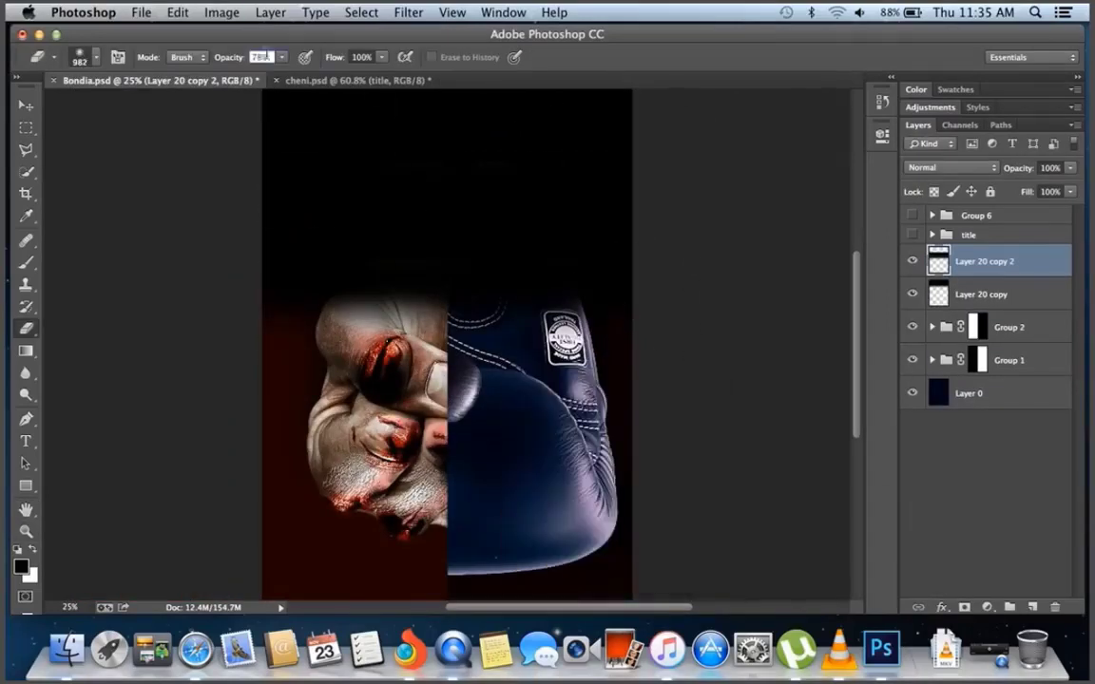
pyautogui.press('2')
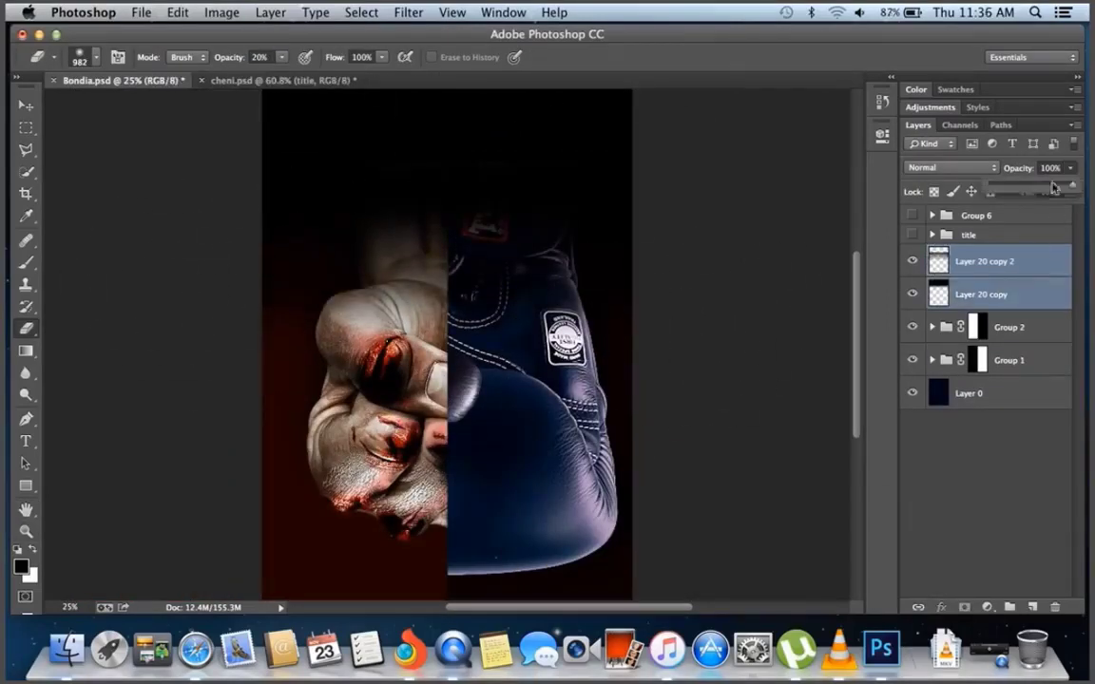
# Lower both blurred band layers to 92% opacity and make the title group visible
pyautogui.keyDown('super'); pyautogui.click(989, 262); pyautogui.keyUp('super')
pyautogui.click(912, 235)
pyautogui.press('z')
pyautogui.press('super+minus')
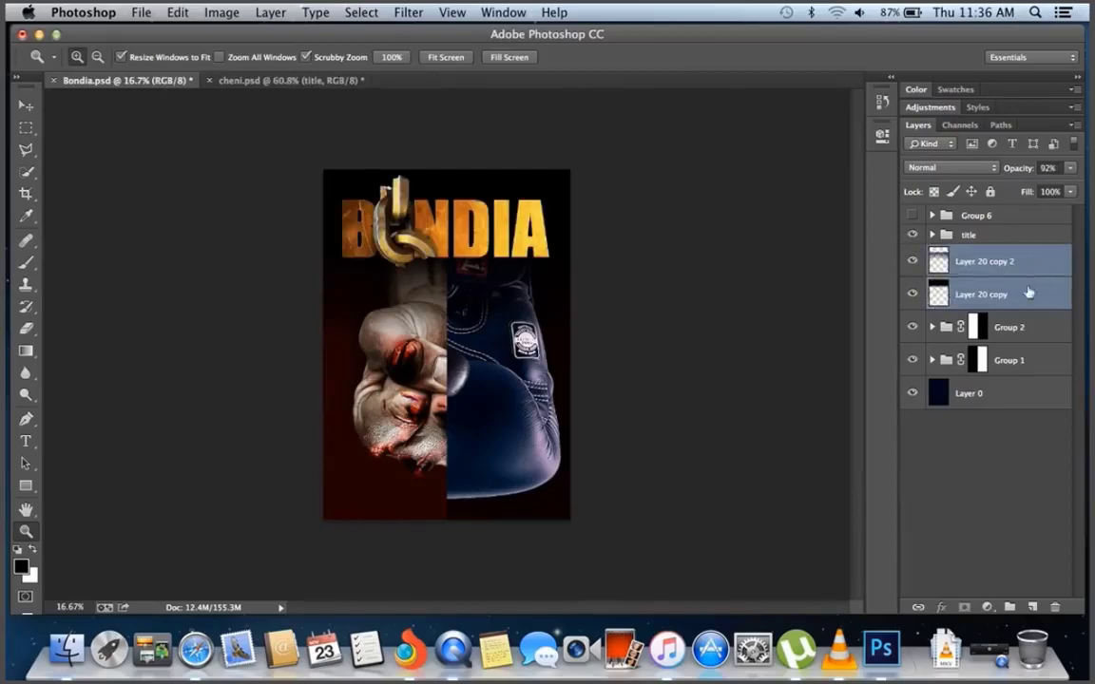
# Merge the two blurred band layers and soften the dark fade with a size 982 eraser at 15% opacity
pyautogui.press('super+e')
pyautogui.press('super+plus')
pyautogui.press('e')
pyautogui.click(912, 216)
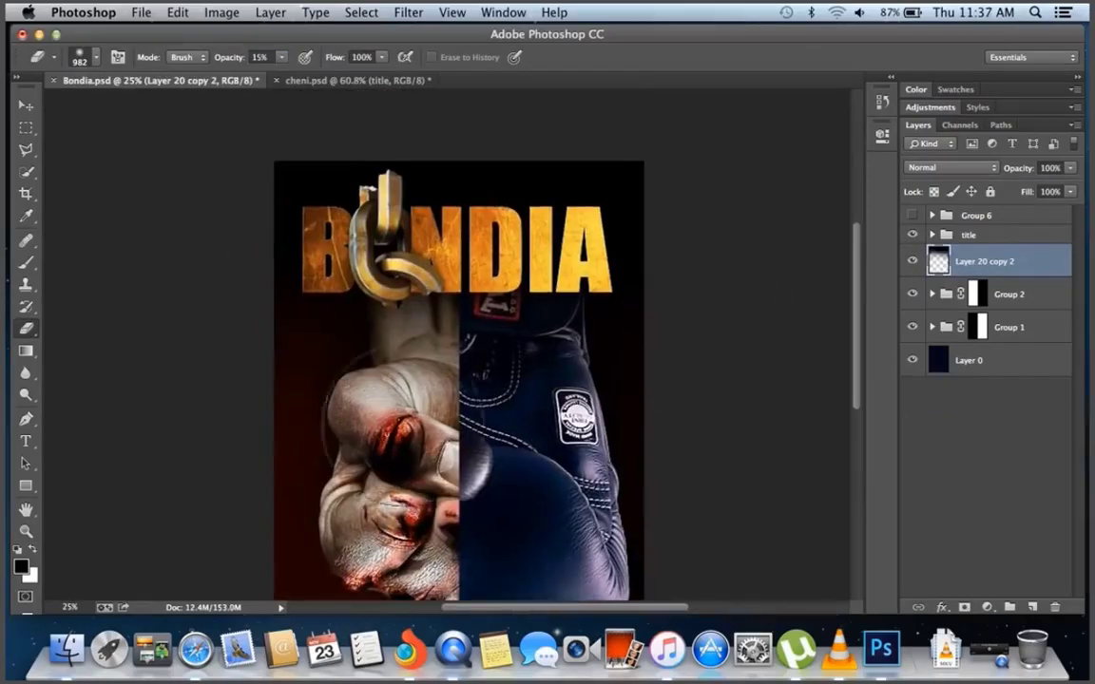
# Show Group 6 with the author-name lettering and reposition the lettering and its lines directly above the BONDIA title
pyautogui.click(976, 216)
pyautogui.press('super+t')
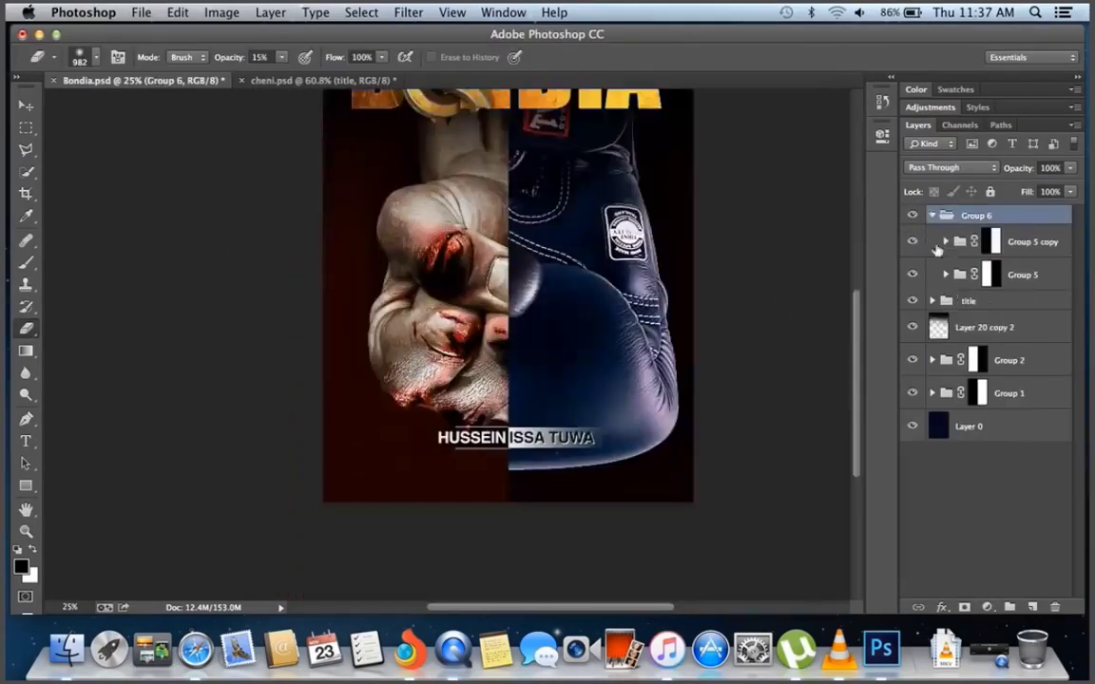
pyautogui.press('super+t')
pyautogui.press('Escape')
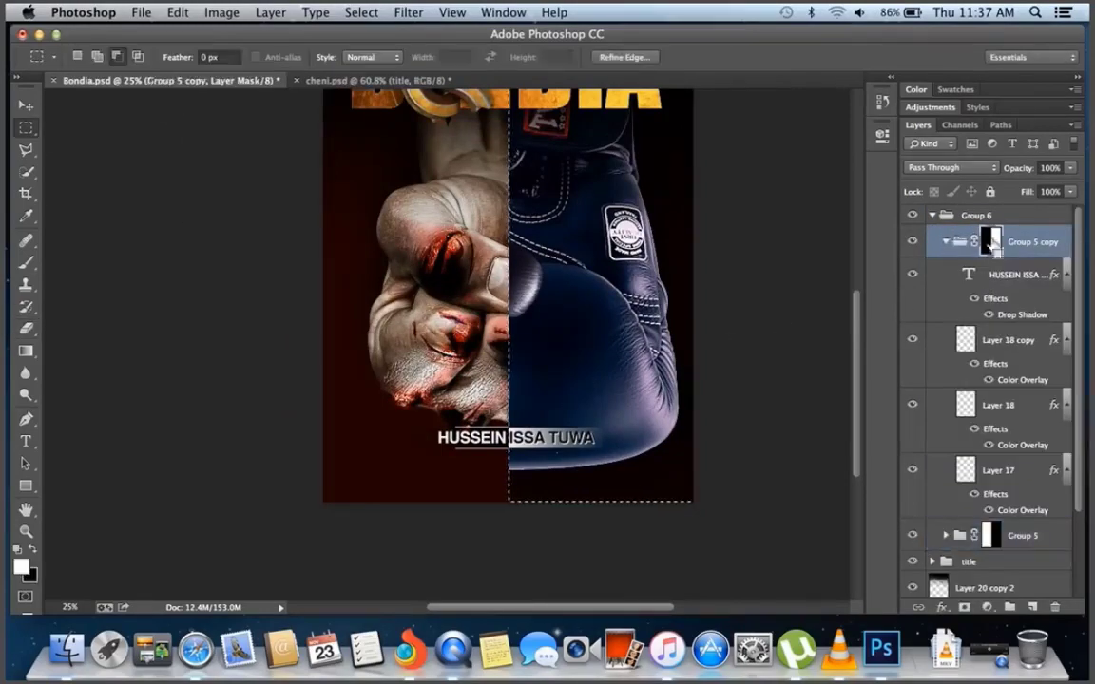
pyautogui.scroll(3, 45, 271)
pyautogui.hscroll(3, 44, 271)
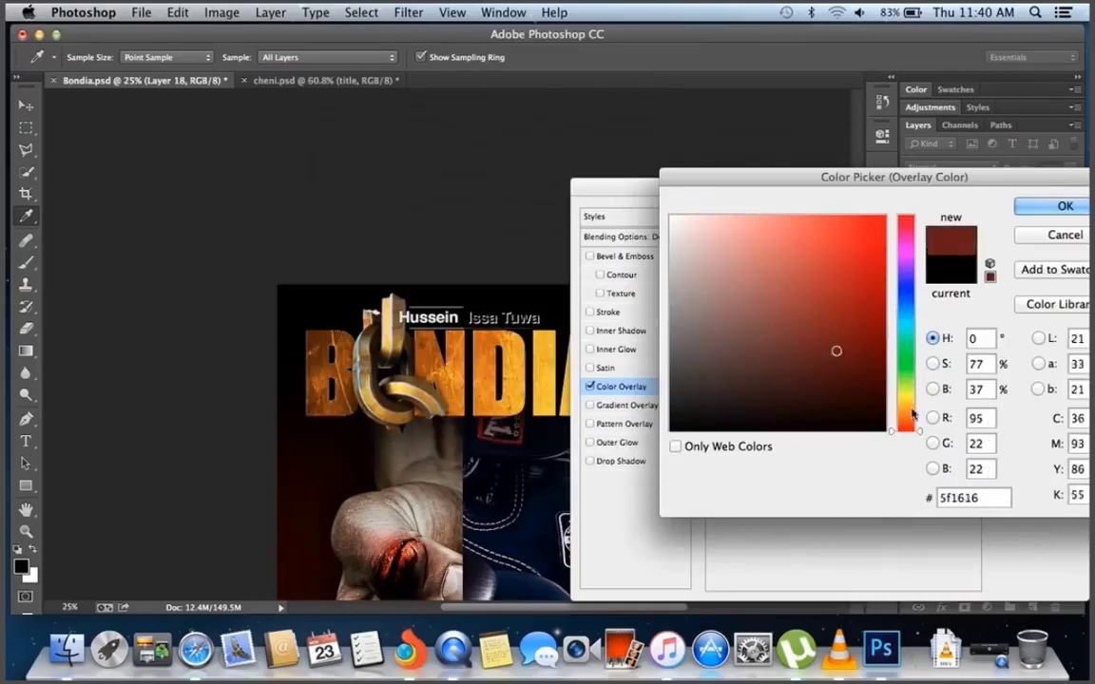
# Change the Layer 18 color overlay in Group 5 copy to a lighter tint and collapse the group
pyautogui.moveTo(913, 415); pyautogui.dragTo(913, 403)
pyautogui.click(772, 224)
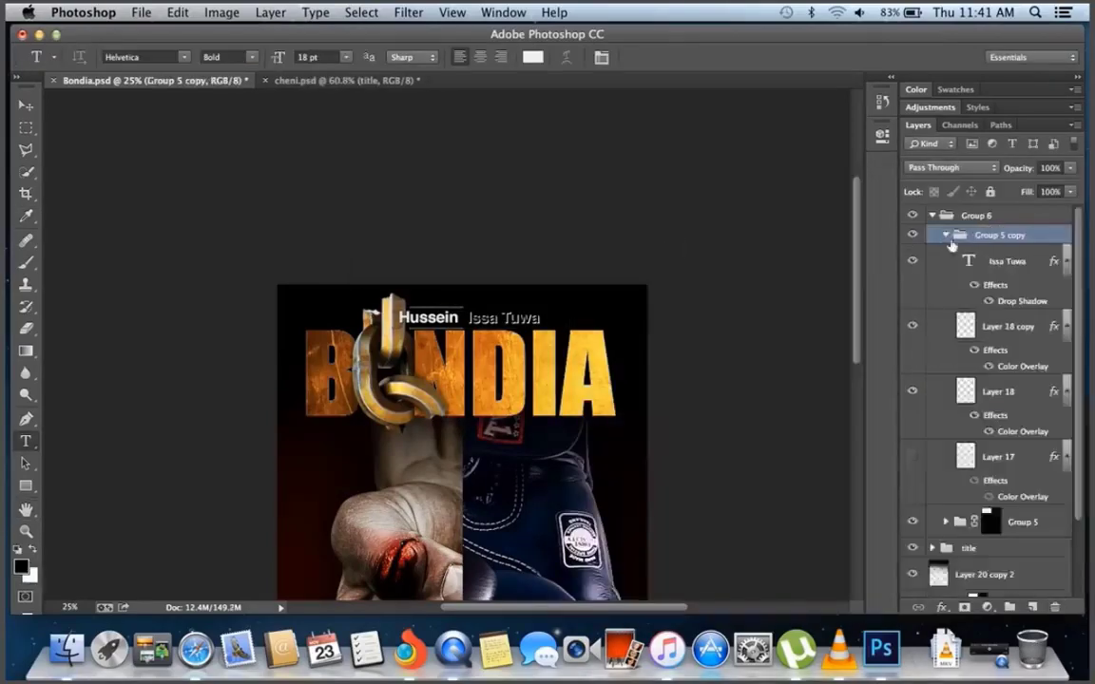
pyautogui.click(944, 236)
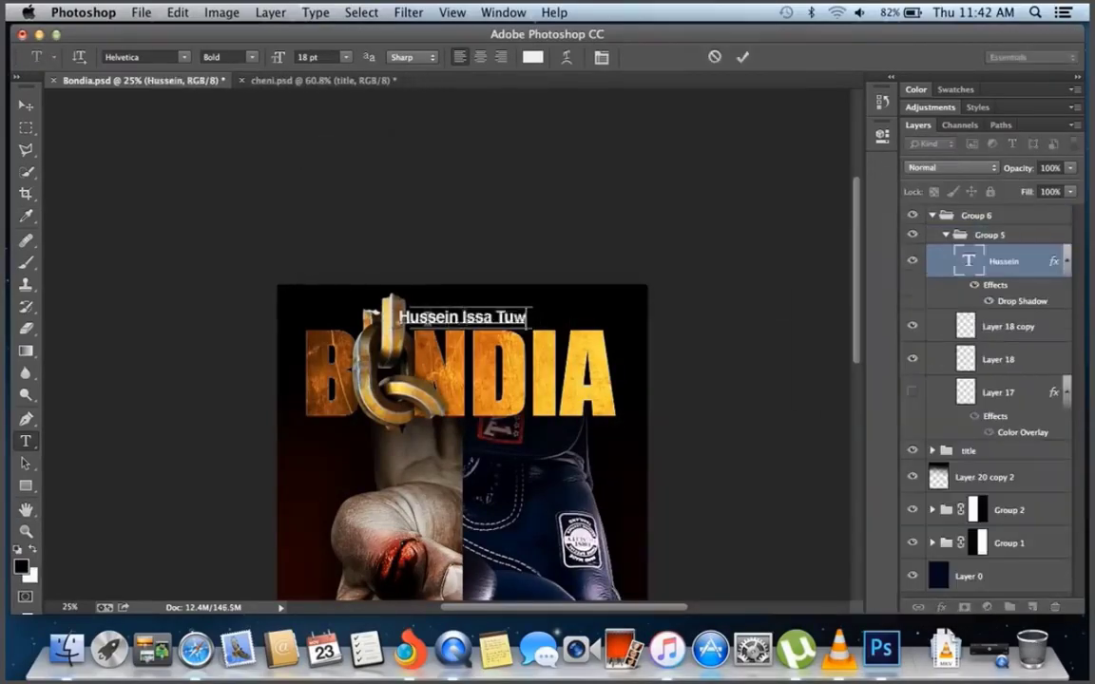
# Add the tagline "Bingwa wa Taharuki" above the author's name, set it in a script font, and view the whole cover
pyautogui.click(1022, 578)
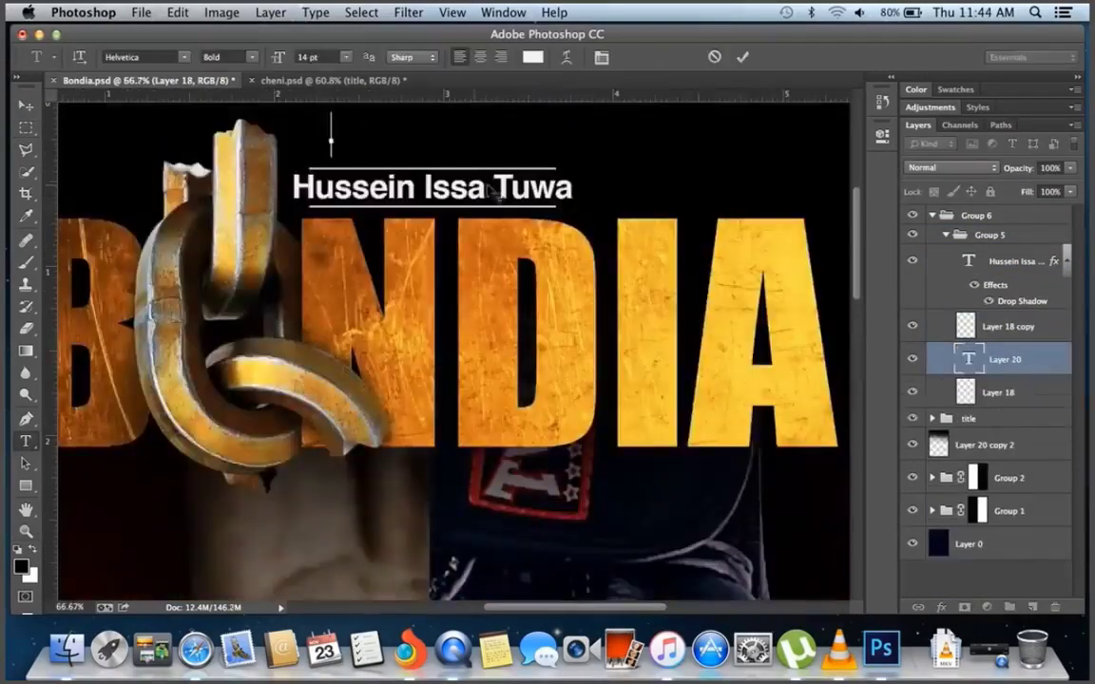
pyautogui.click(143, 57)
pyautogui.click(183, 58)
pyautogui.click(166, 599)
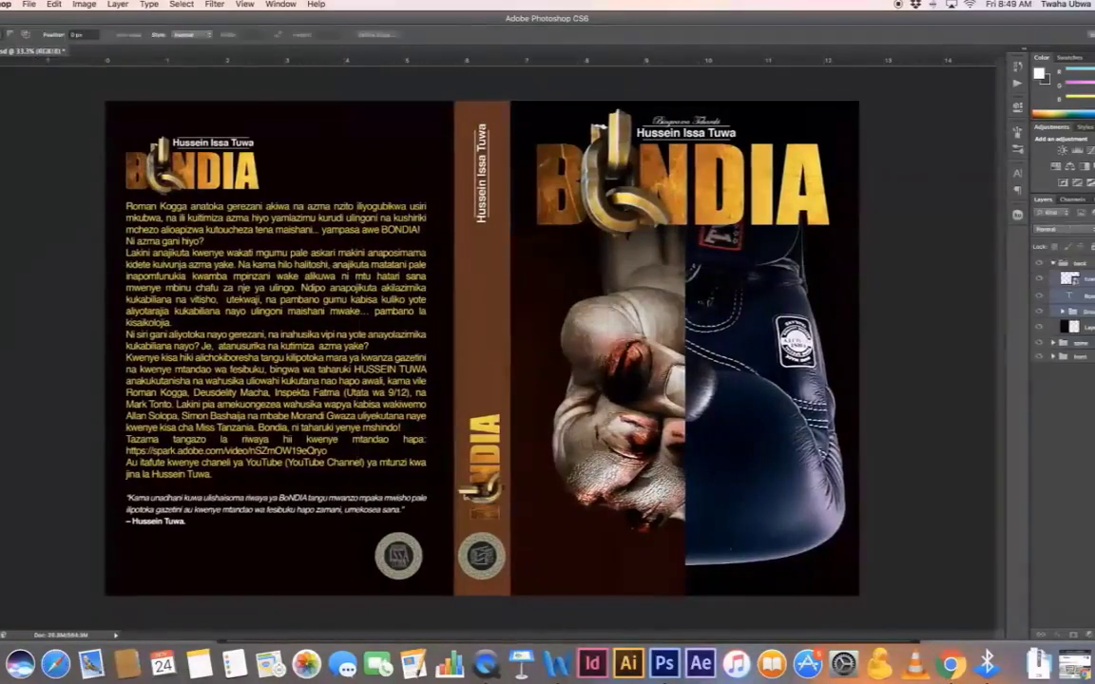
pyautogui.press('z')
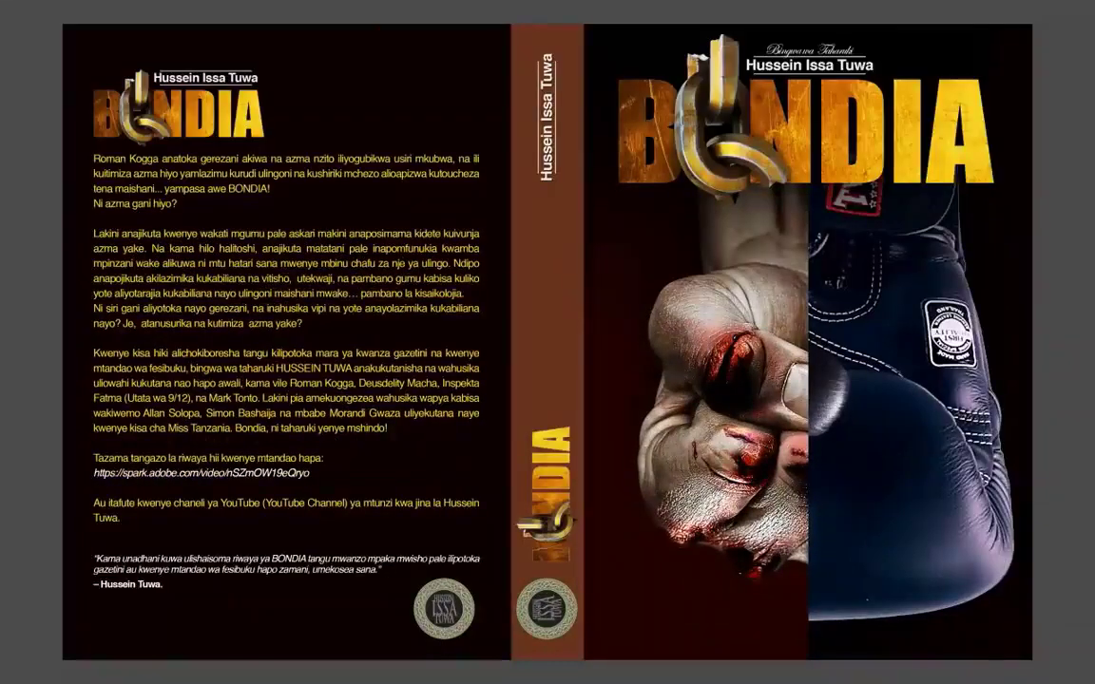